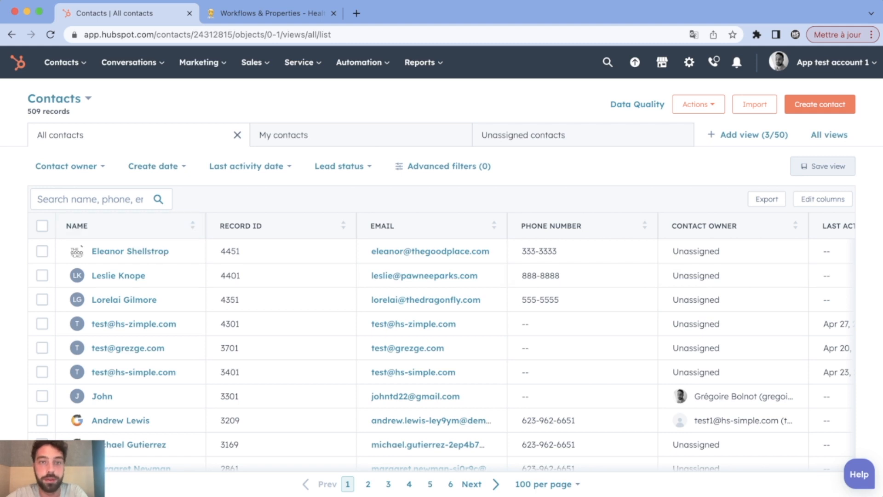
From the All contacts view, bring up the Automation menu options.
left_click(363, 63)
Create a blank contact-based workflow from scratch in Workflows.
left_click(359, 122)
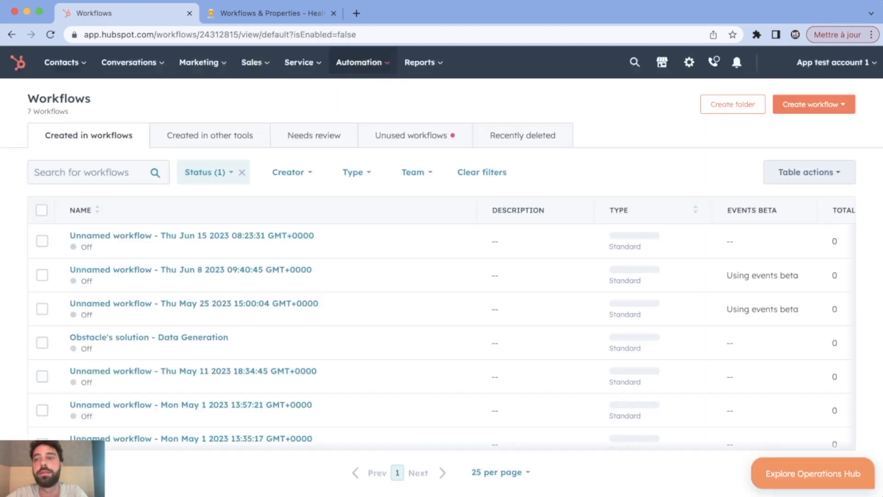
left_click(814, 104)
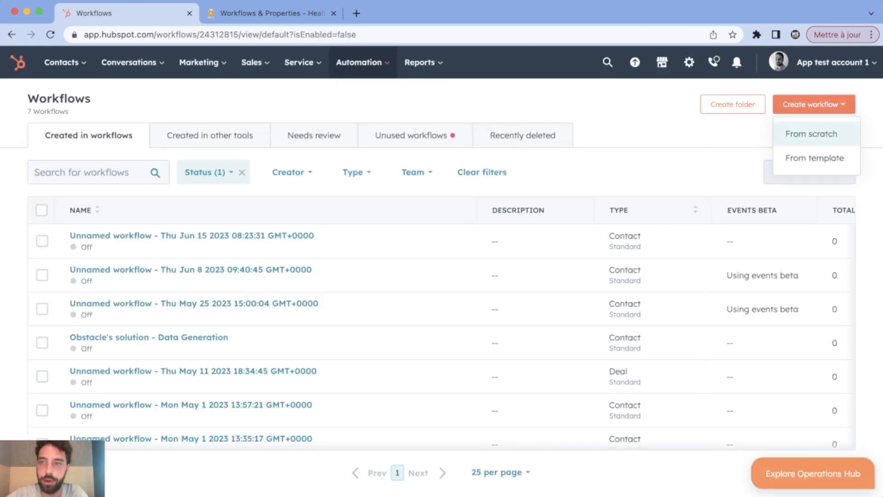
left_click(813, 134)
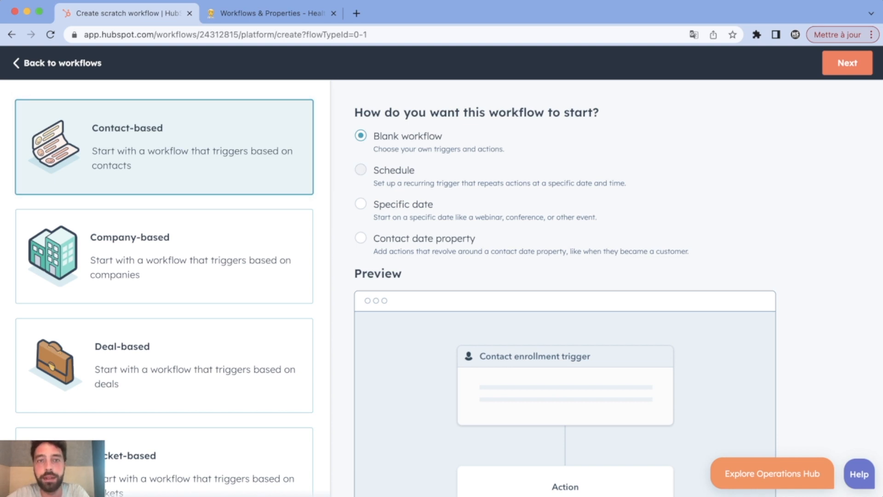
left_click(847, 63)
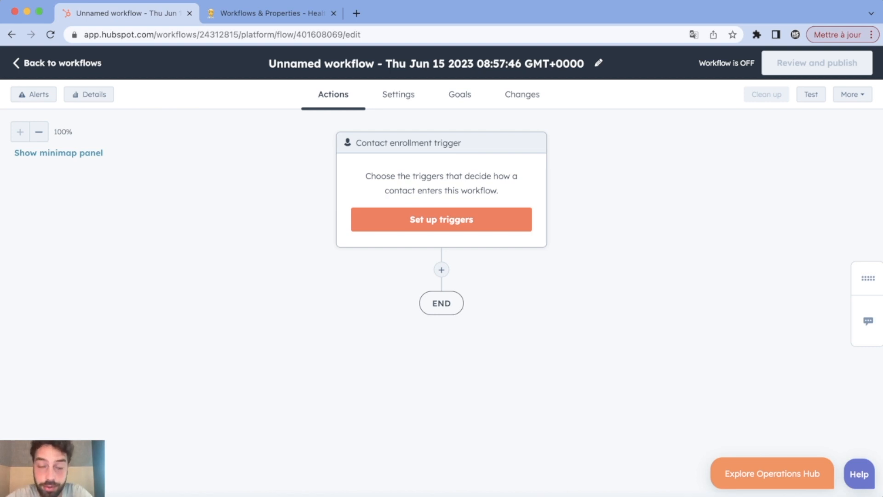
Set the enrollment trigger to the contact property filter Create date is known.
left_click(442, 220)
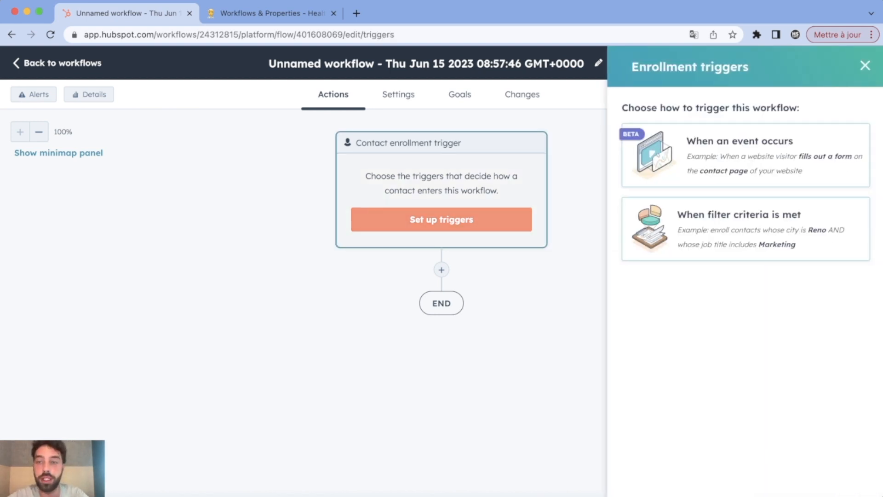
left_click(745, 221)
left_click(654, 244)
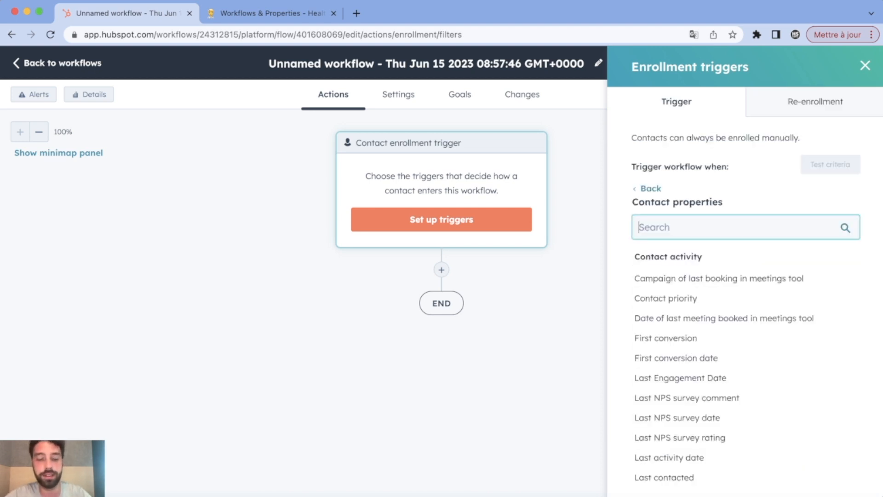
type("create")
left_click(658, 318)
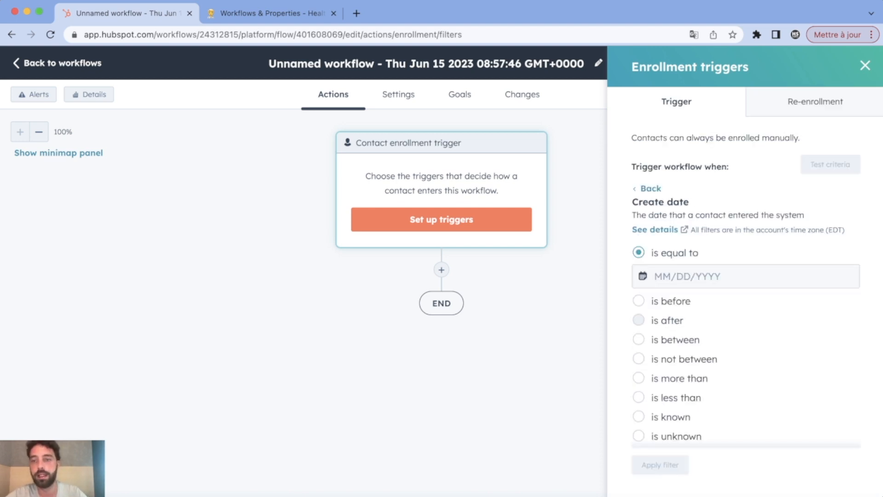
scroll(638, 286, "down", 3)
left_click(638, 300)
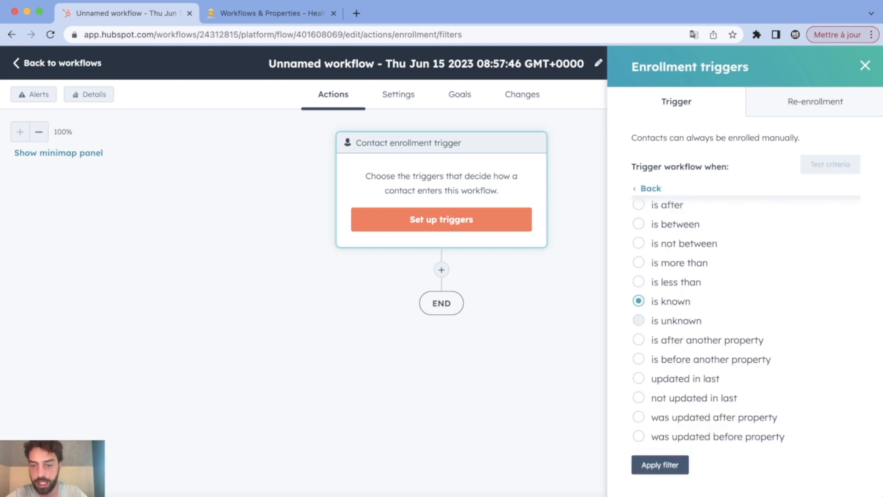
left_click(660, 465)
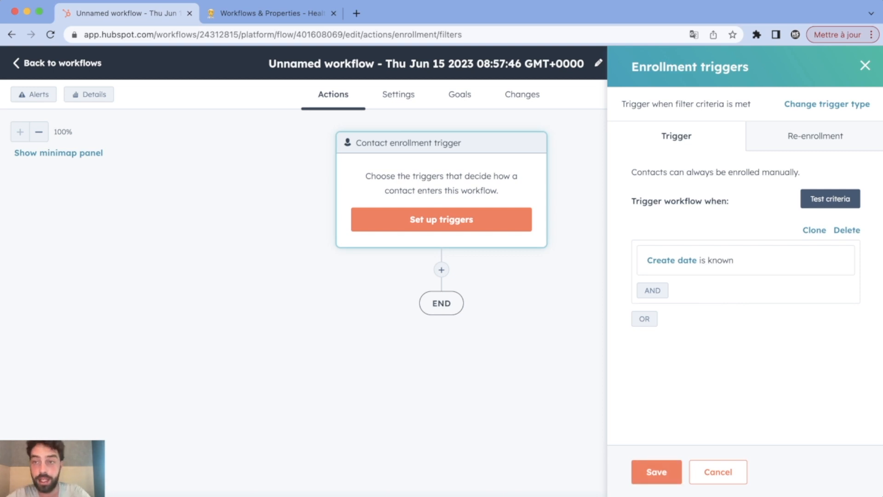
Turn on re-enrollment for the trigger and save the trigger settings.
left_click(815, 136)
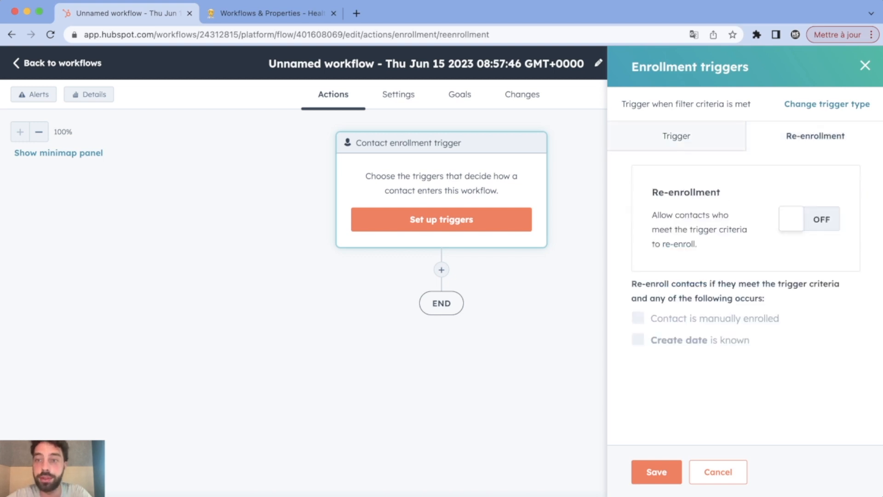
left_click(810, 219)
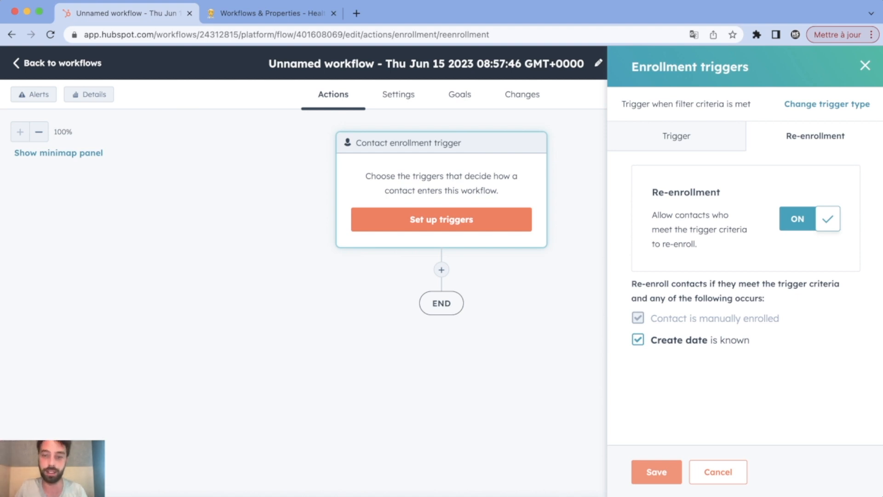
left_click(656, 472)
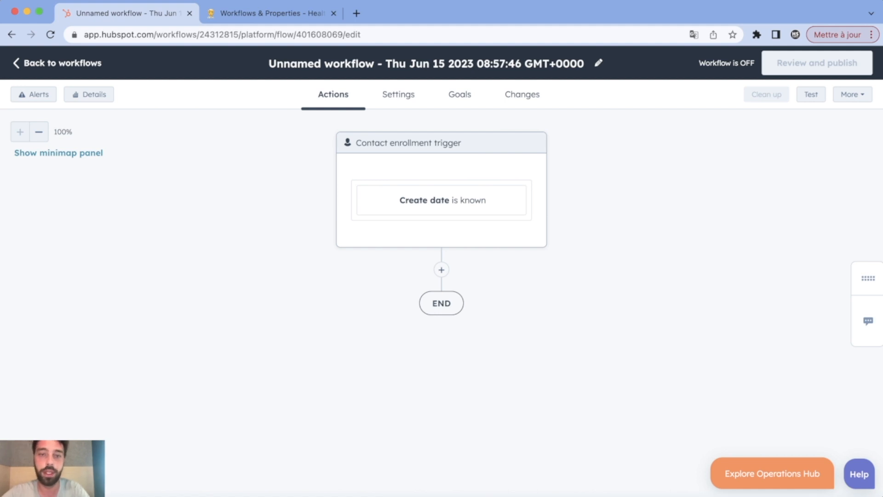
Add a Clear property value action for Process Health after the trigger.
left_click(441, 269)
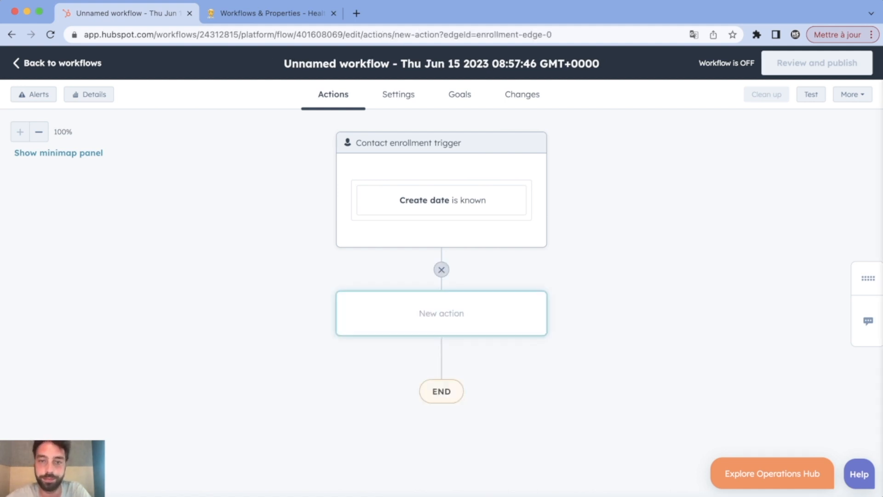
scroll(745, 267, "down", 10)
scroll(746, 267, "down", 8)
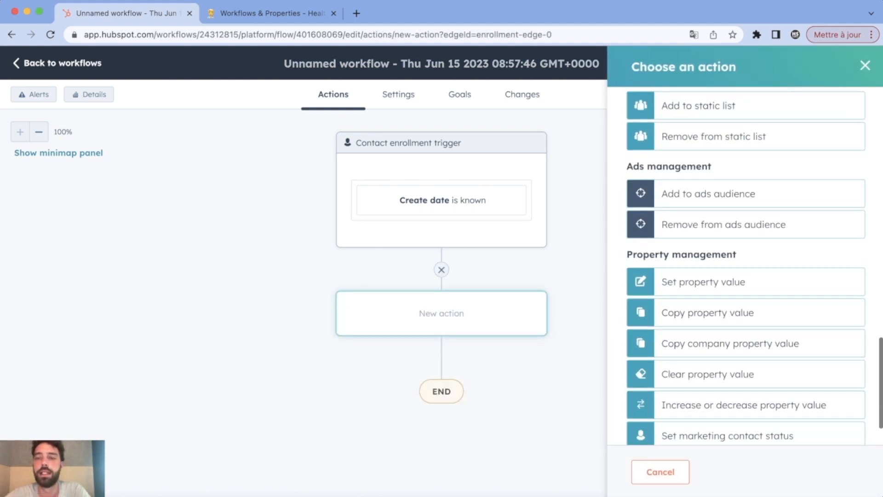
left_click(717, 316)
left_click(745, 188)
type("pro")
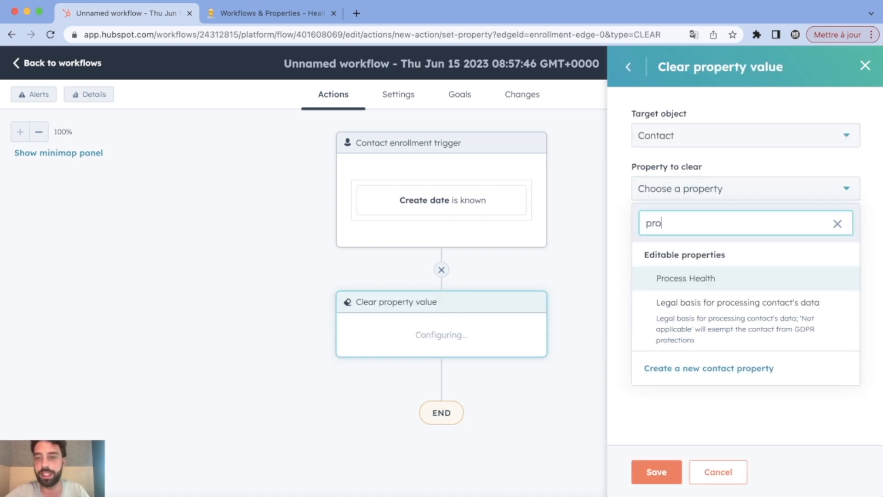
key("Return")
left_click(656, 472)
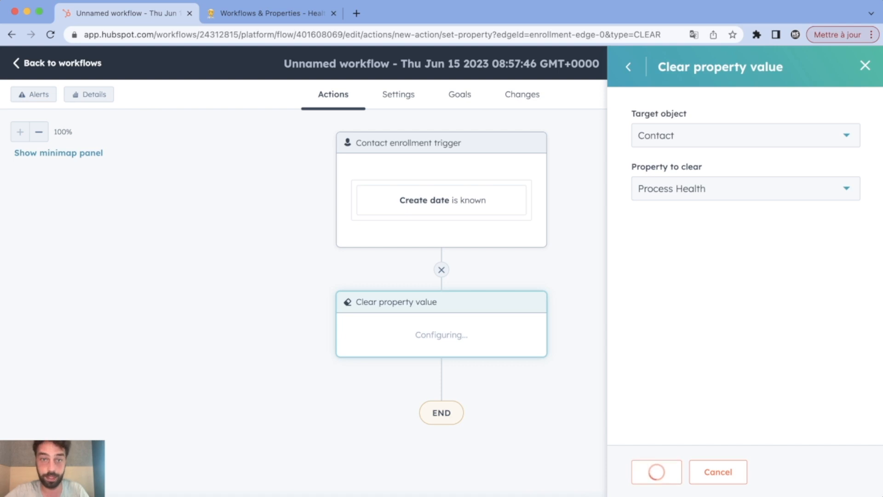
Add a second Clear property value action for Issue's Reasons.
left_click(442, 378)
scroll(745, 267, "down", 10)
scroll(708, 332, "down", 1)
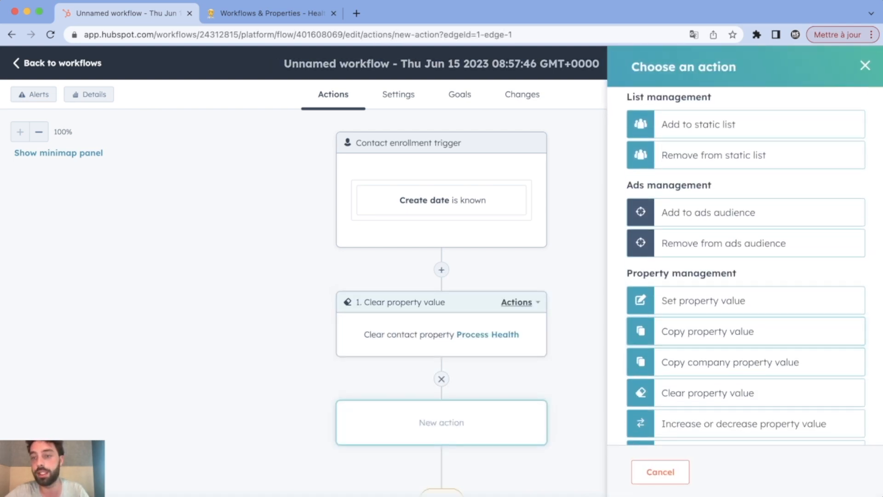
left_click(709, 393)
left_click(745, 189)
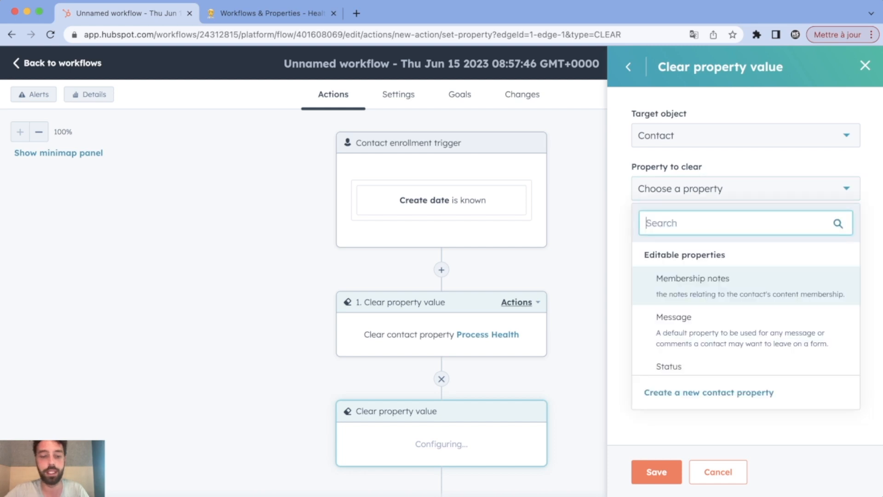
type("issu")
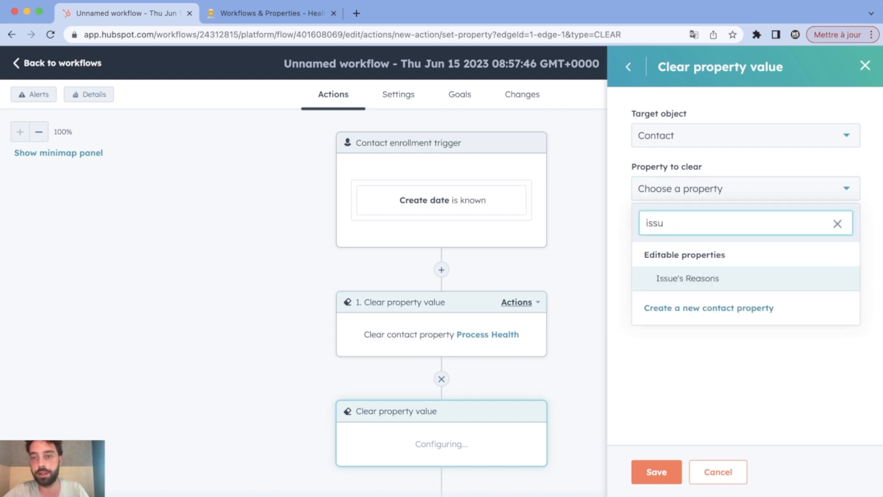
left_click(688, 278)
left_click(656, 472)
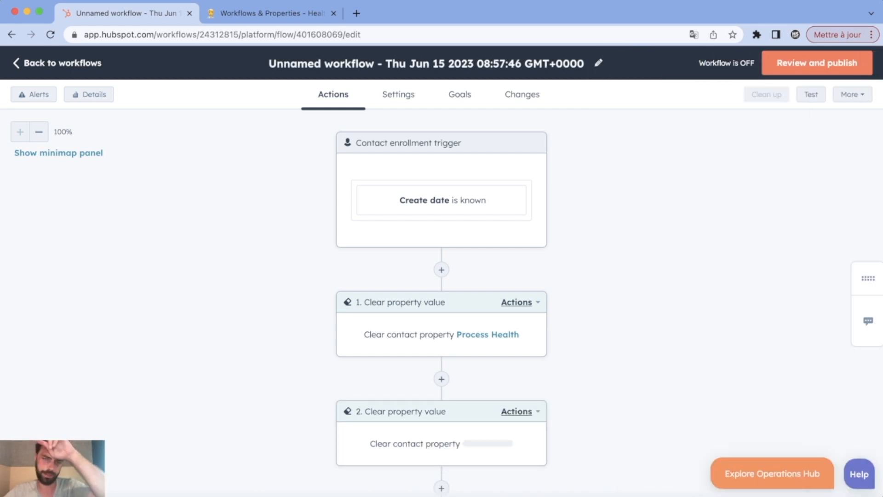
scroll(441, 304, "down", 4)
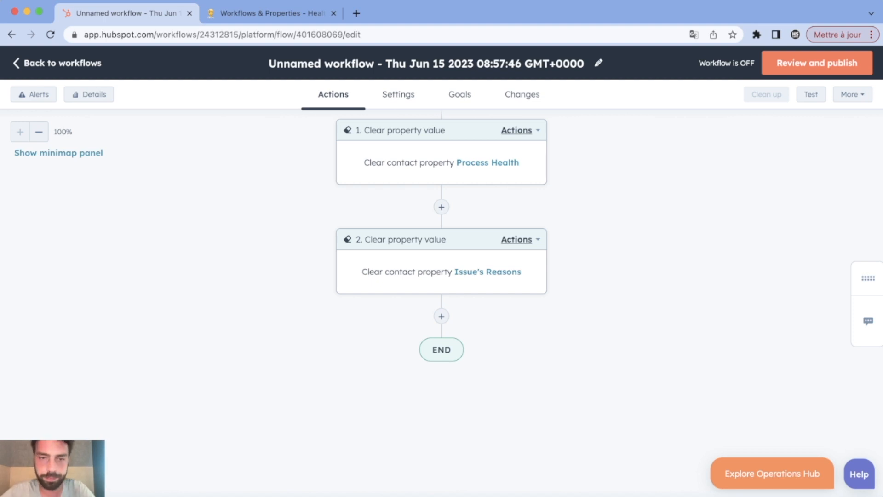
Add a 30-minute delay step after the two property-clearing actions.
left_click(441, 316)
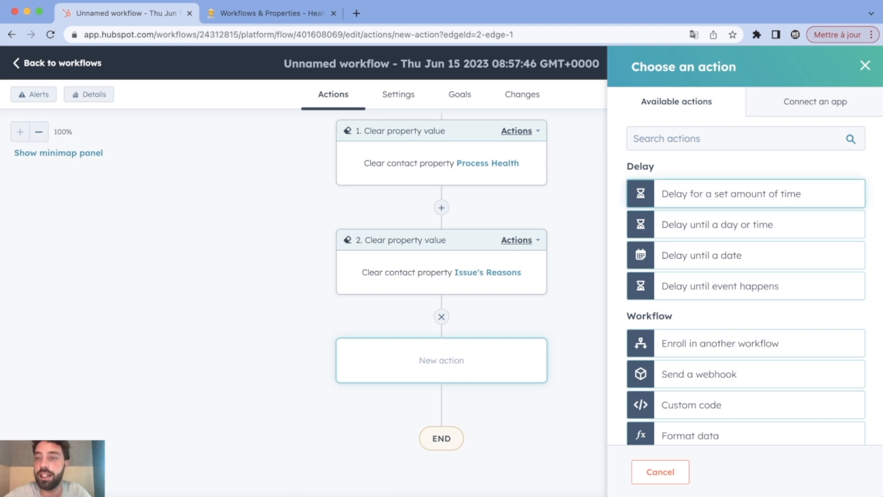
left_click(732, 194)
double_click(798, 226)
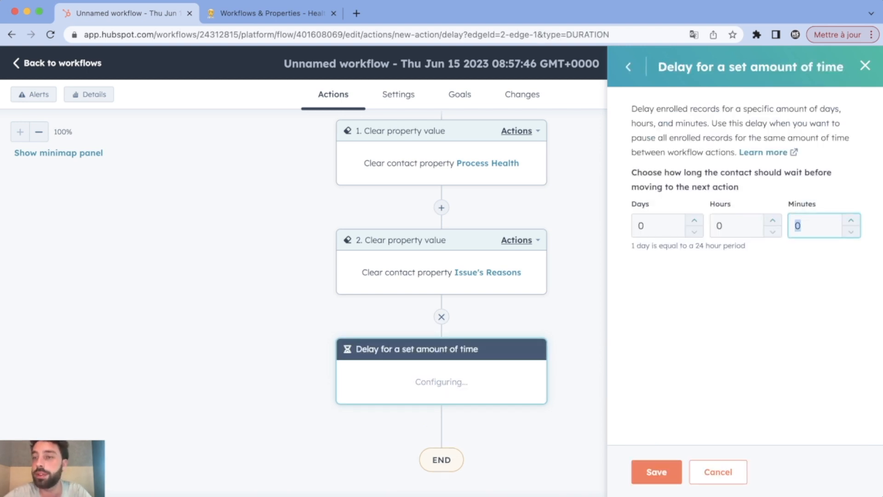
type("30")
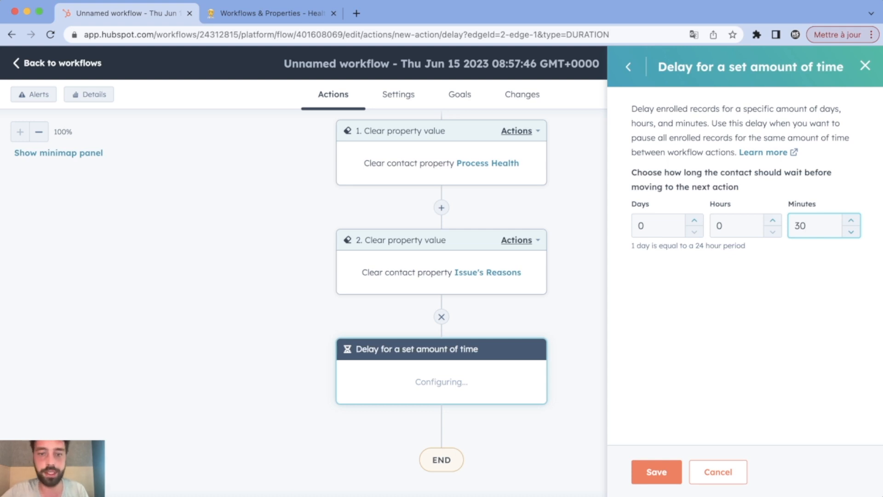
left_click(656, 471)
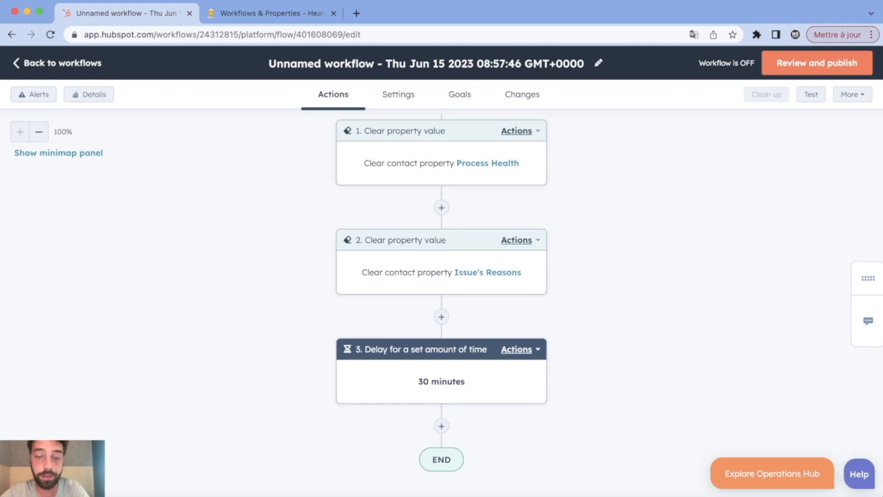
scroll(442, 295, "down", 3)
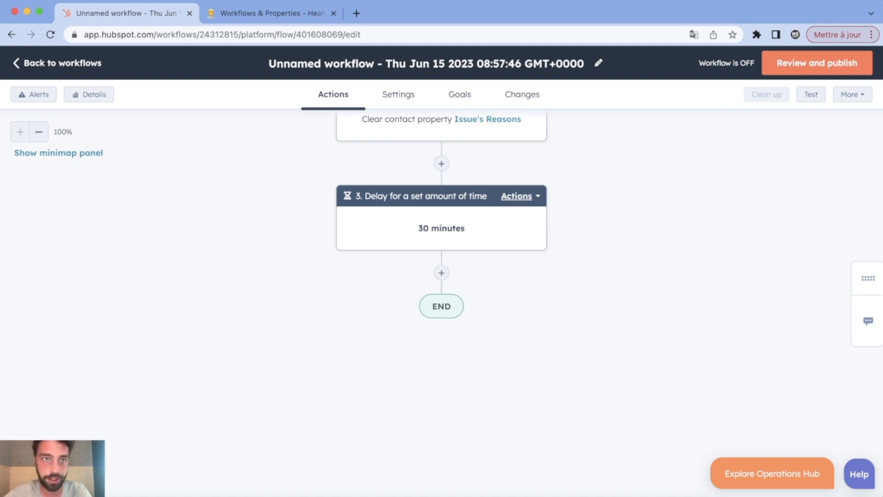
Review the Has Submitted Form : New Form 2023 entry in Notion's Health System - Assets table, then return.
key("ctrl+Tab")
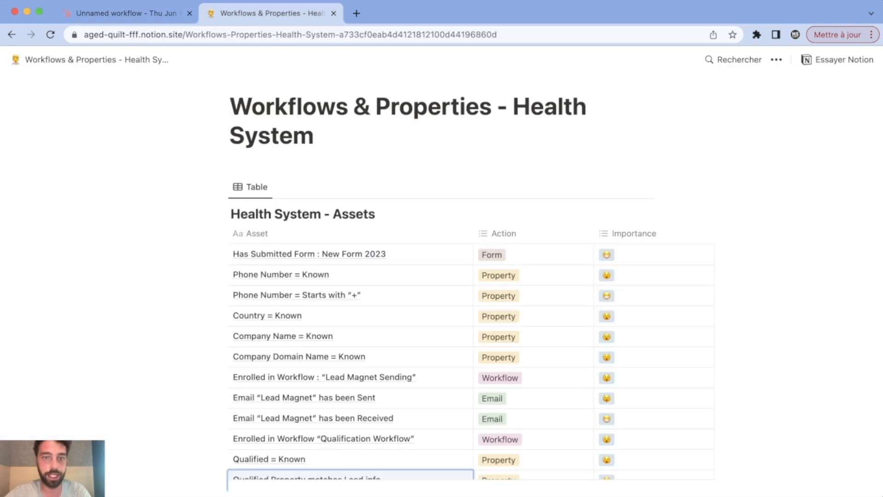
scroll(456, 300, "down", 2)
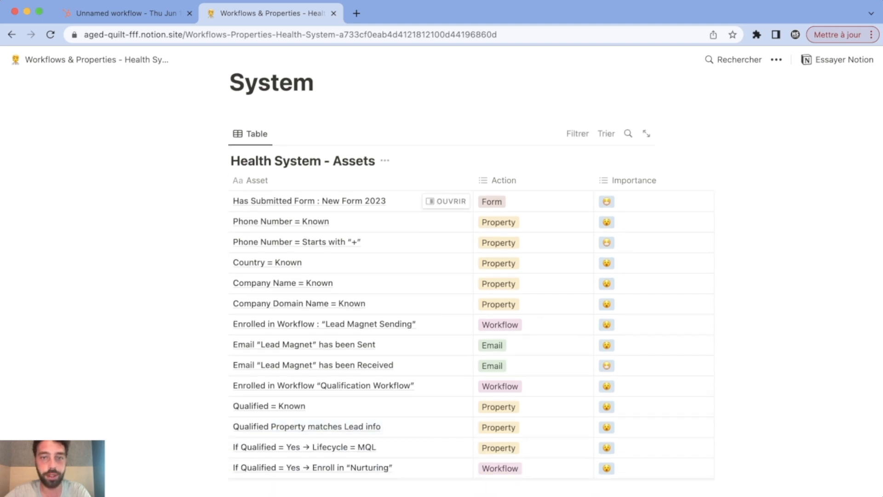
left_click(352, 201)
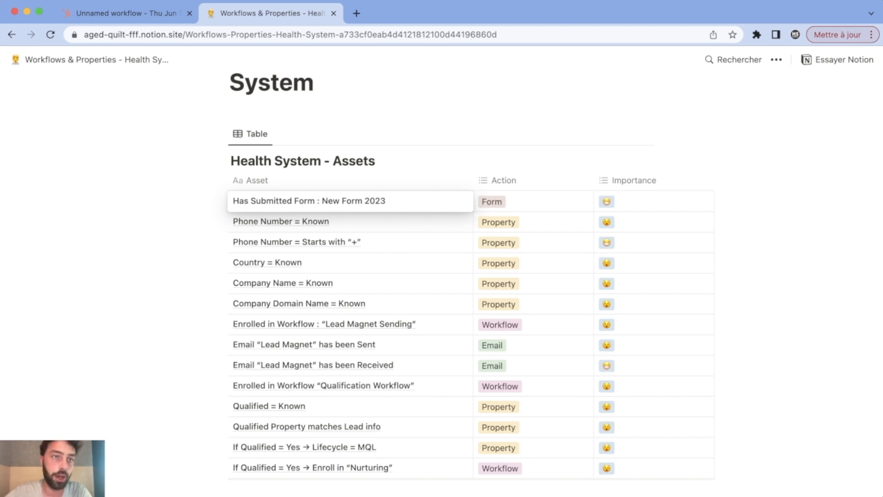
left_click(127, 14)
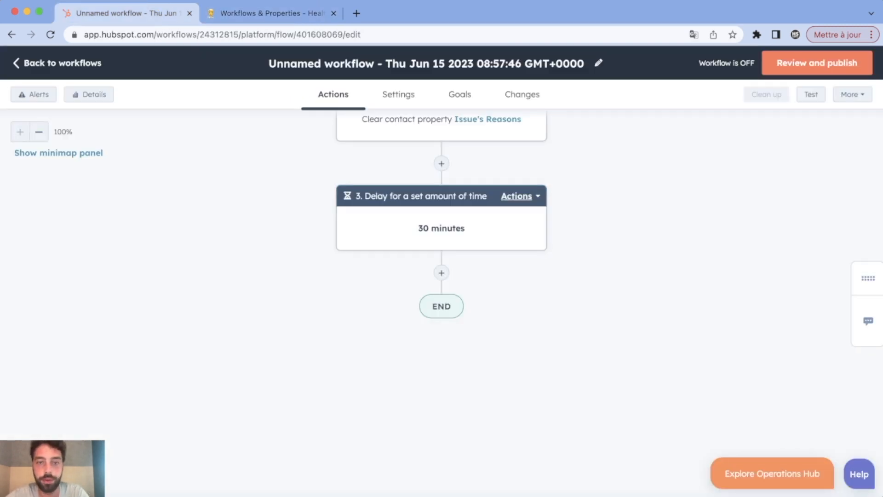
Add an If/then branch after the delay named 'Has submitted good form'.
left_click(442, 273)
scroll(746, 276, "down", 5)
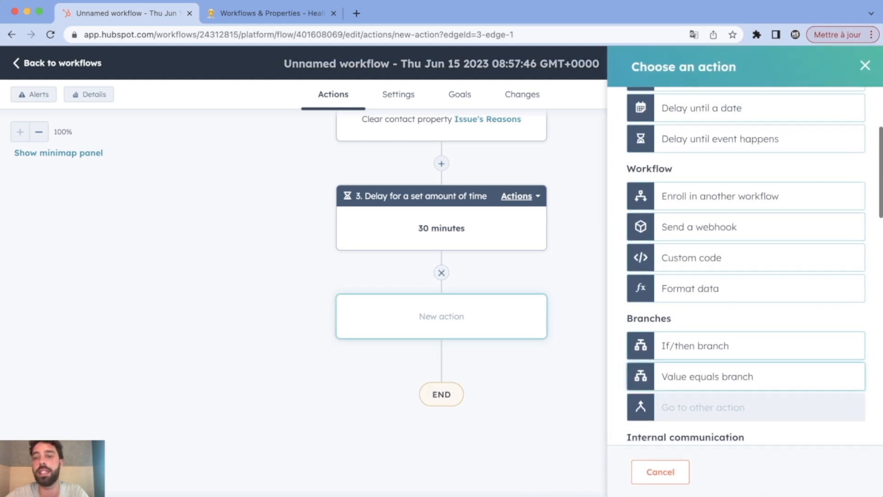
left_click(727, 344)
left_click(749, 187)
type("Has submitte")
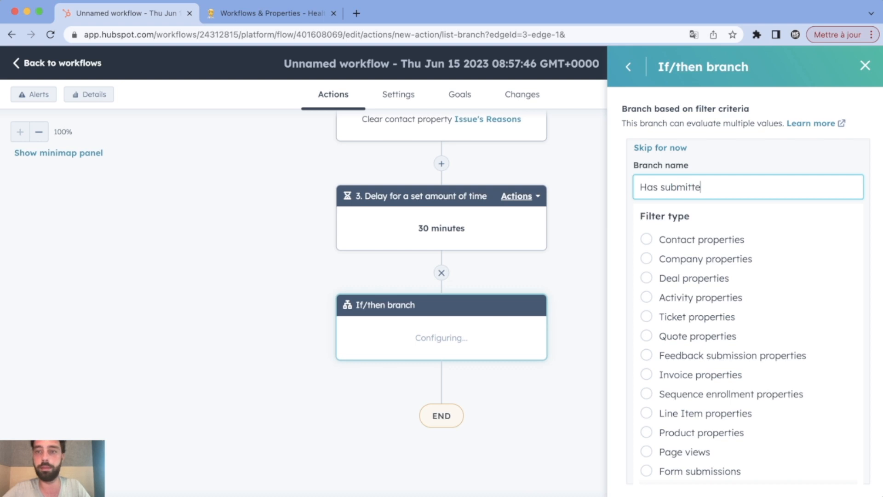
type("d good form")
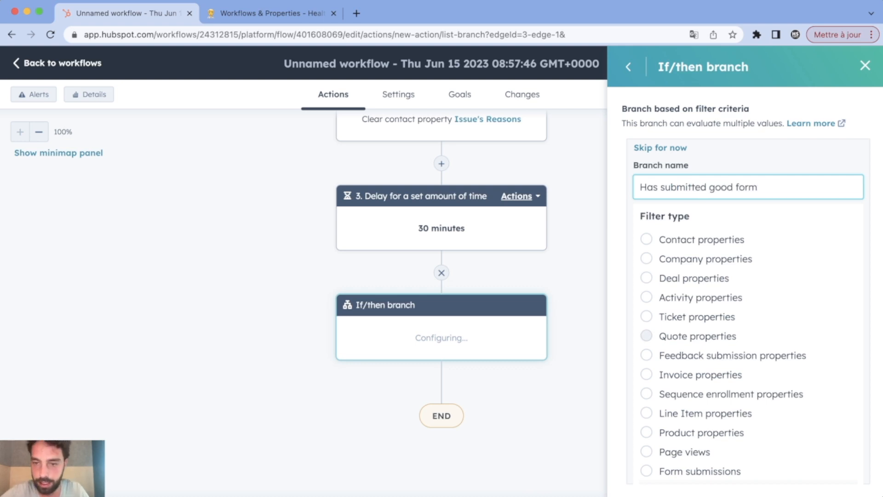
Base the branch on New form 2023 form submissions and save it.
scroll(736, 335, "down", 2)
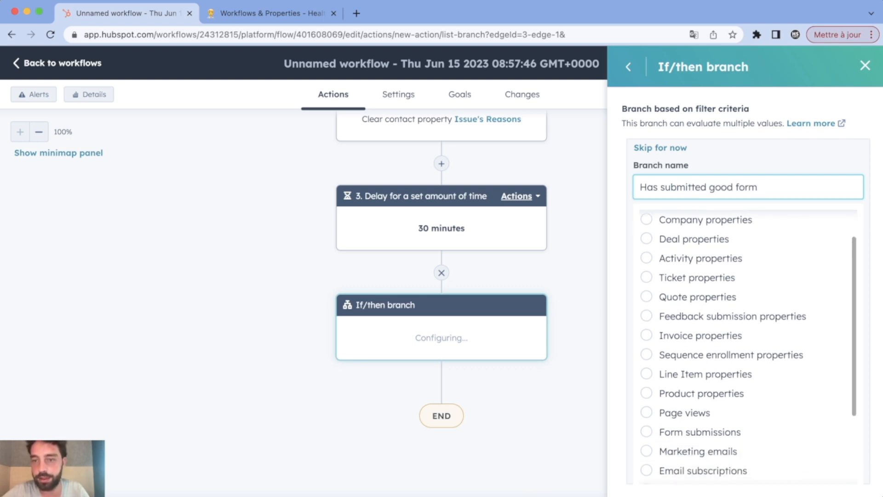
scroll(646, 374, "down", 2)
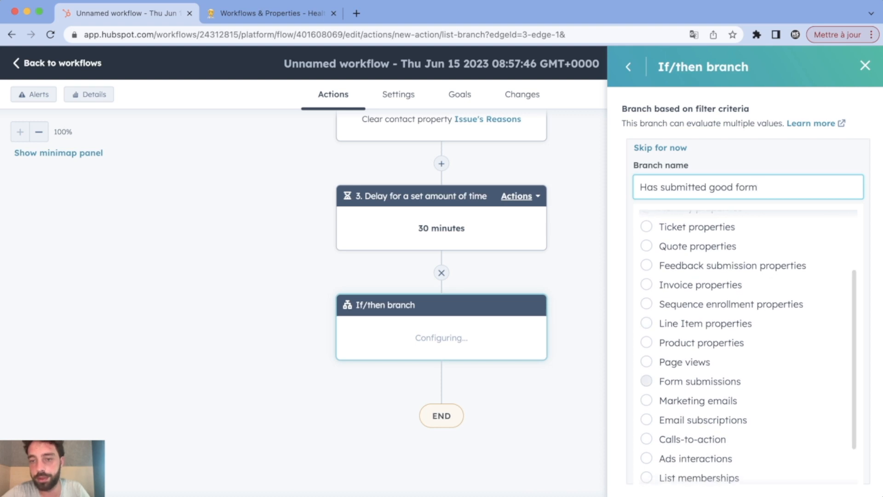
left_click(647, 381)
left_click(647, 382)
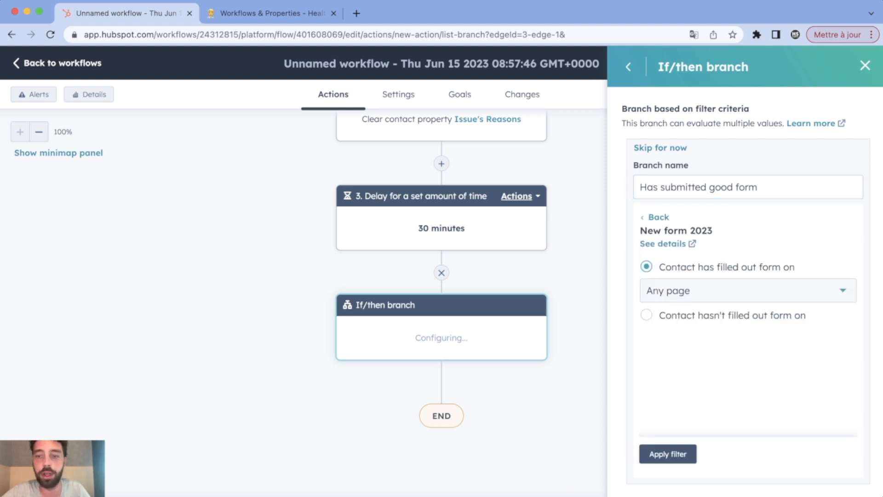
left_click(668, 455)
left_click(657, 472)
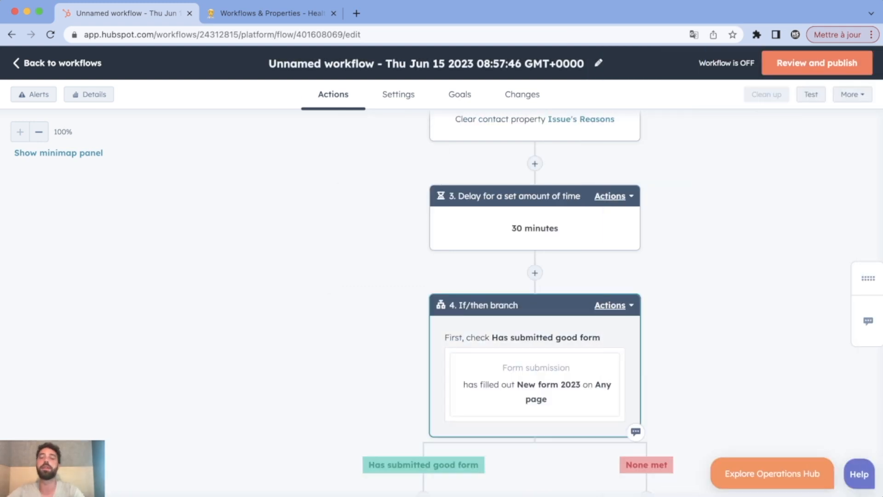
scroll(535, 341, "down", 3)
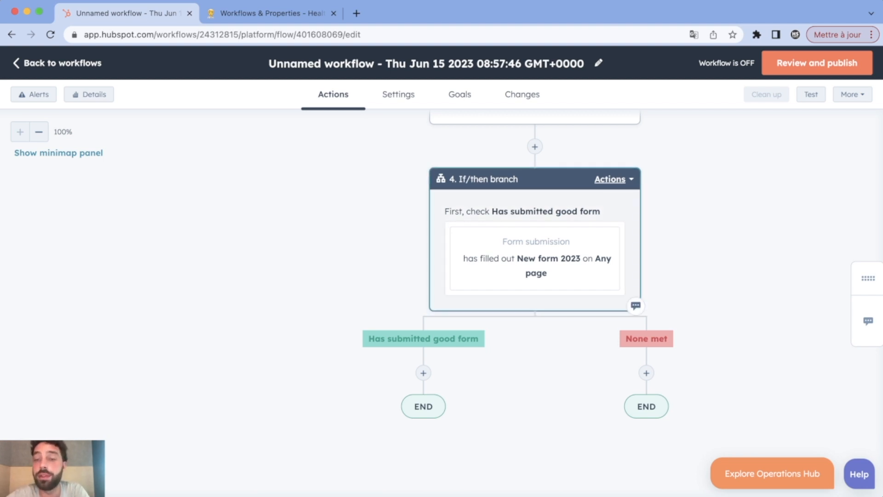
scroll(535, 271, "down", 2)
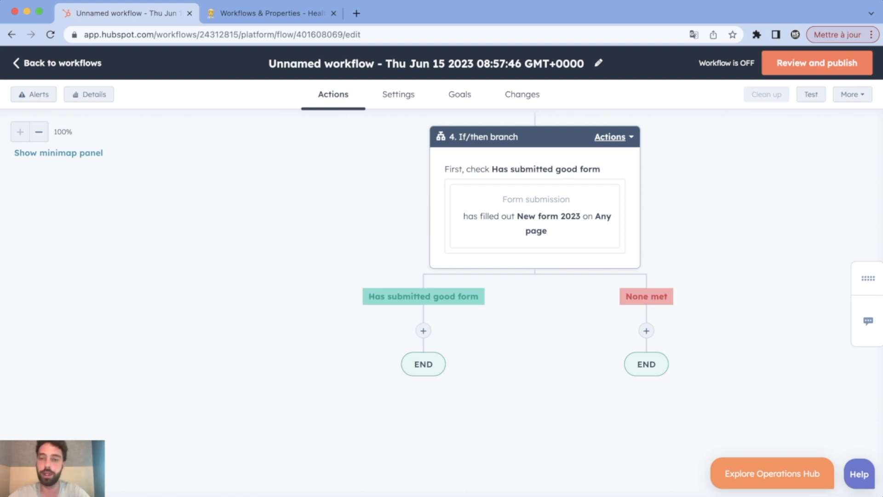
left_click(646, 331)
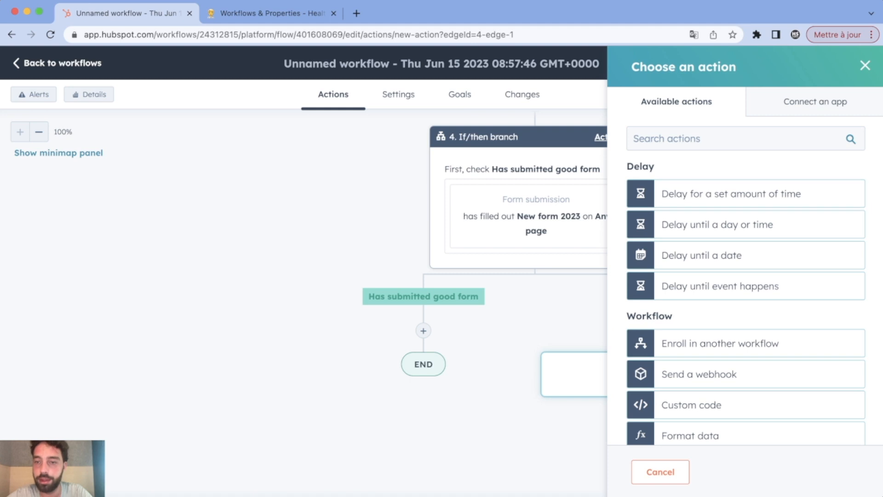
Add a Set property value step on the None met path targeting Issue's Reasons.
scroll(745, 236, "down", 1)
scroll(746, 237, "down", 3)
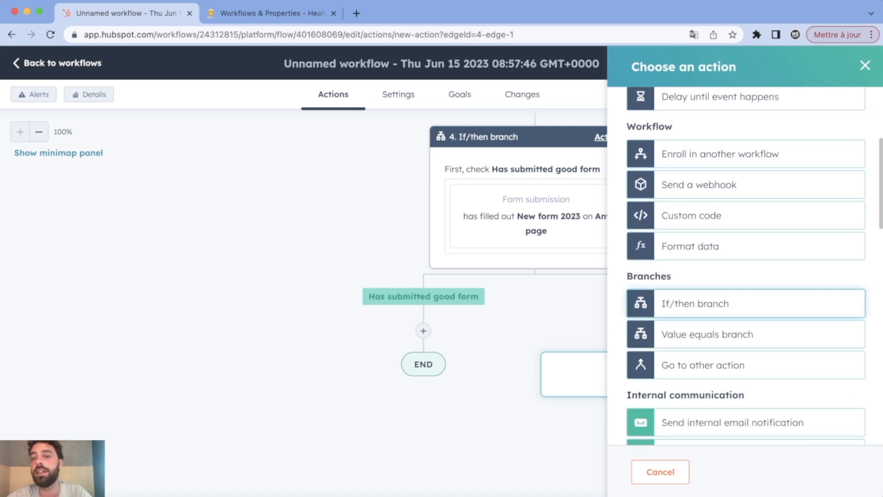
left_click(736, 303)
left_click(628, 67)
scroll(745, 266, "down", 10)
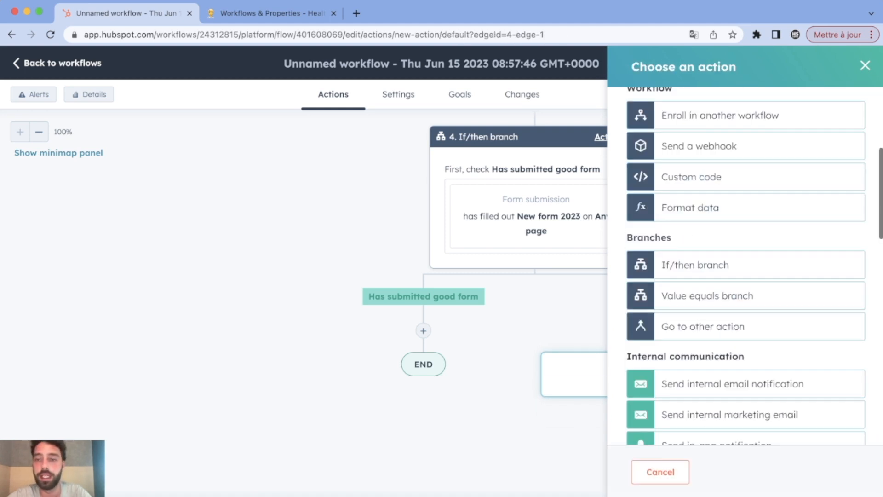
scroll(745, 349, "down", 5)
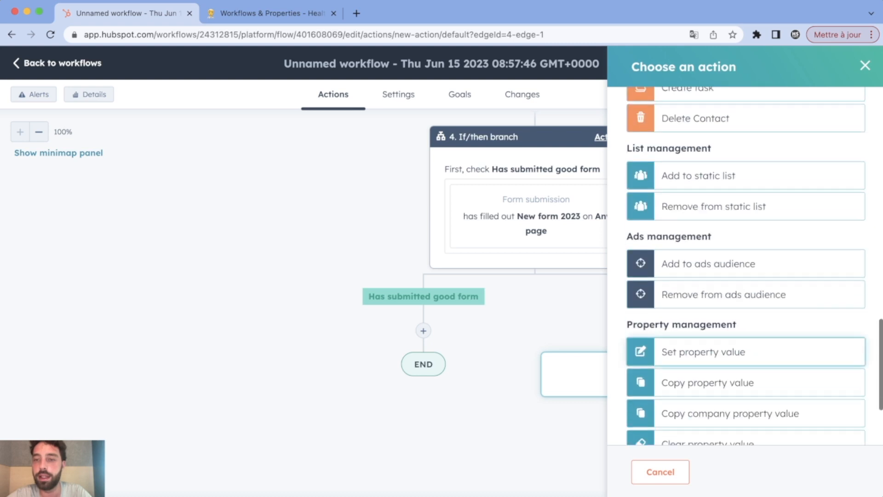
left_click(736, 349)
left_click(745, 188)
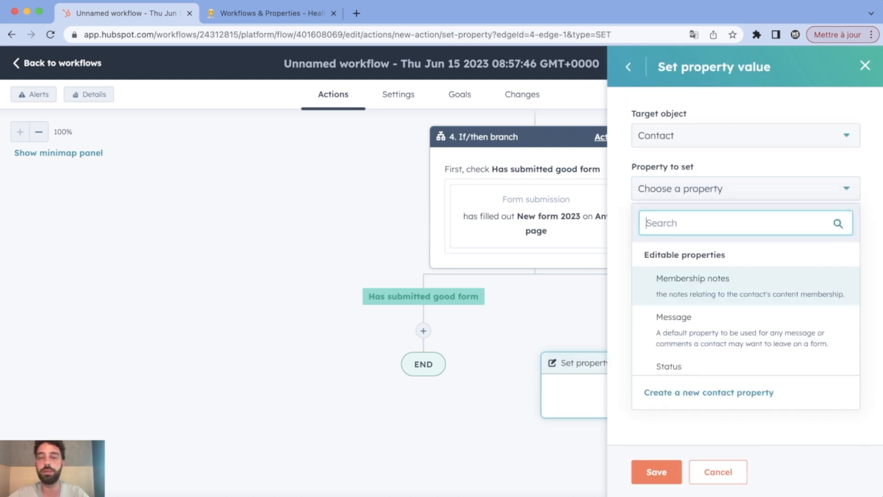
type("iss")
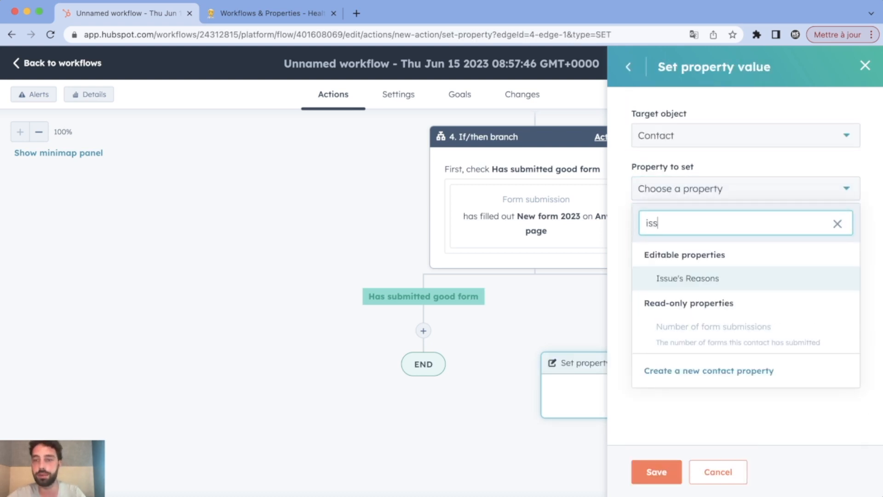
key("Return")
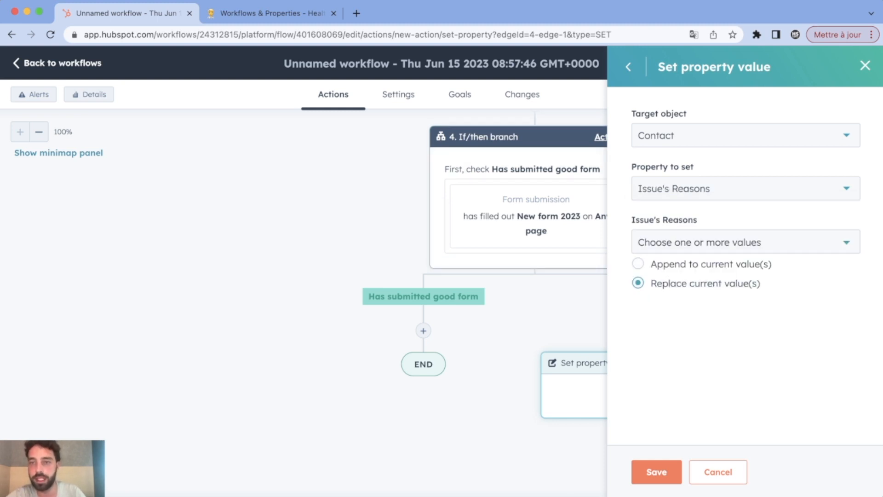
Append 'Has Not Submitted Form : New Form 2023' to Issue's Reasons and save the step.
left_click(745, 243)
left_click(746, 243)
left_click(745, 242)
left_click(728, 274)
left_click(620, 270)
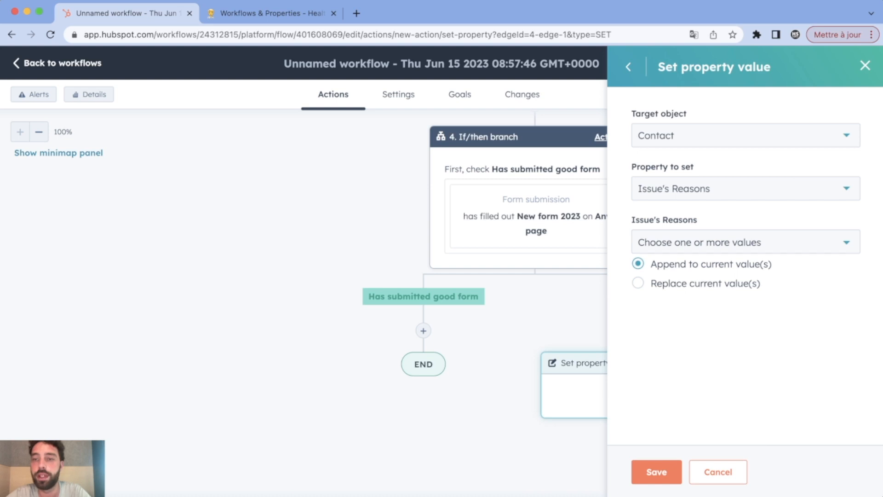
left_click(746, 243)
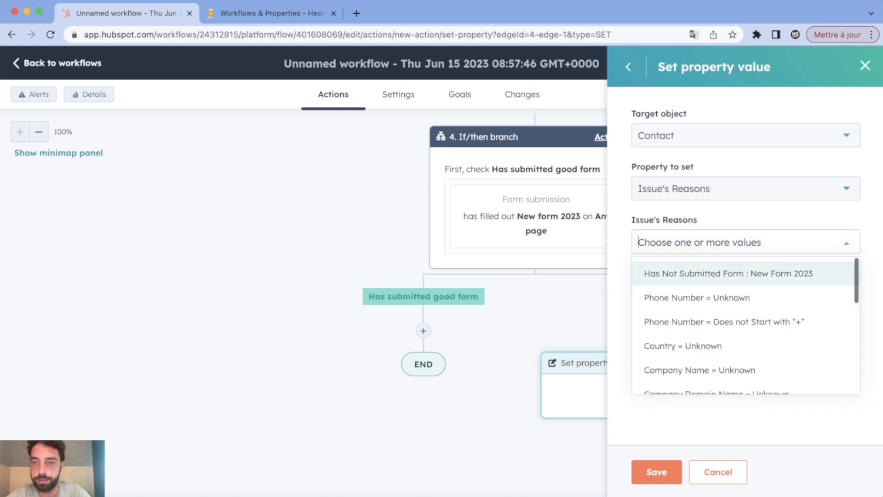
left_click(723, 273)
left_click(619, 299)
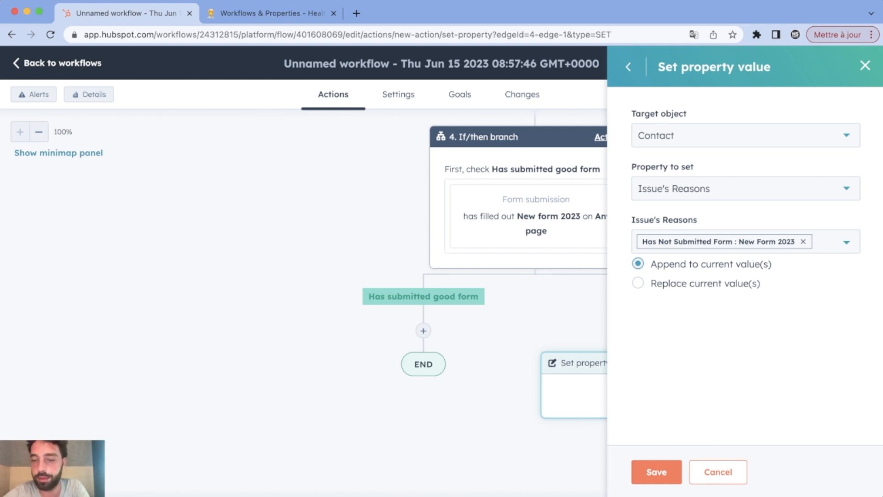
left_click(657, 472)
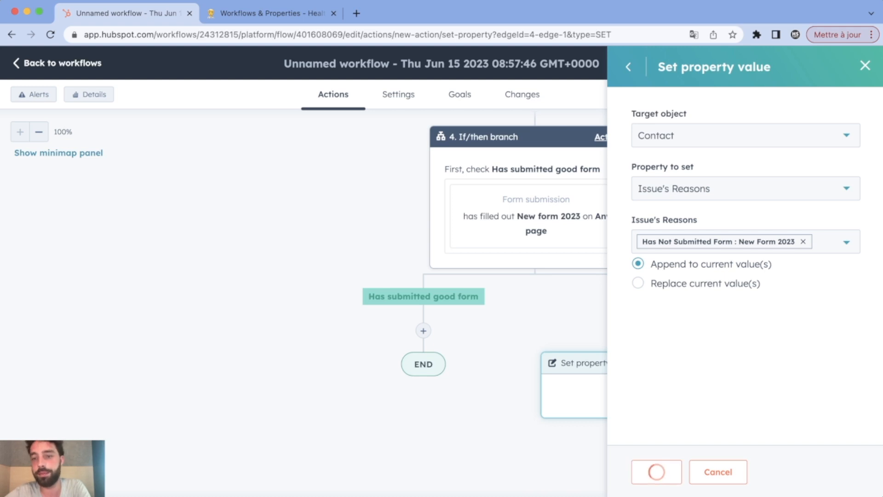
scroll(646, 395, "down", 2)
Add a Set property value step after step 5 that appends to Process Health.
left_click(647, 385)
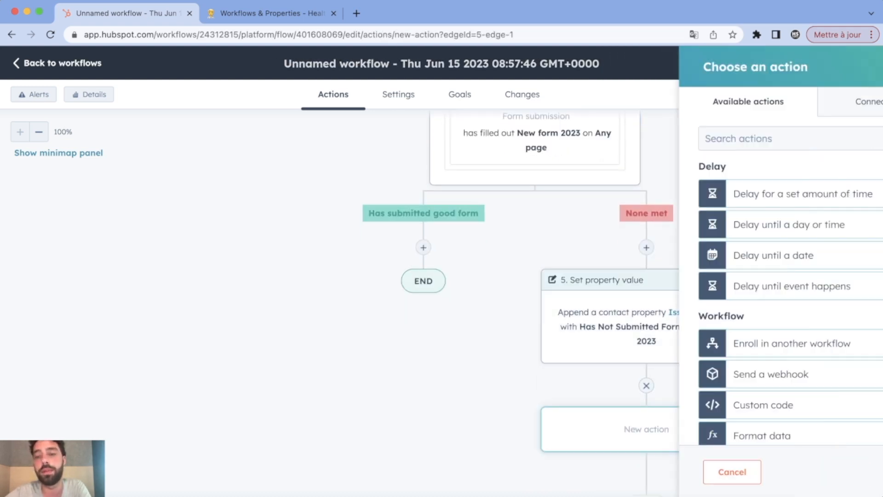
scroll(653, 382, "down", 7)
scroll(746, 378, "down", 15)
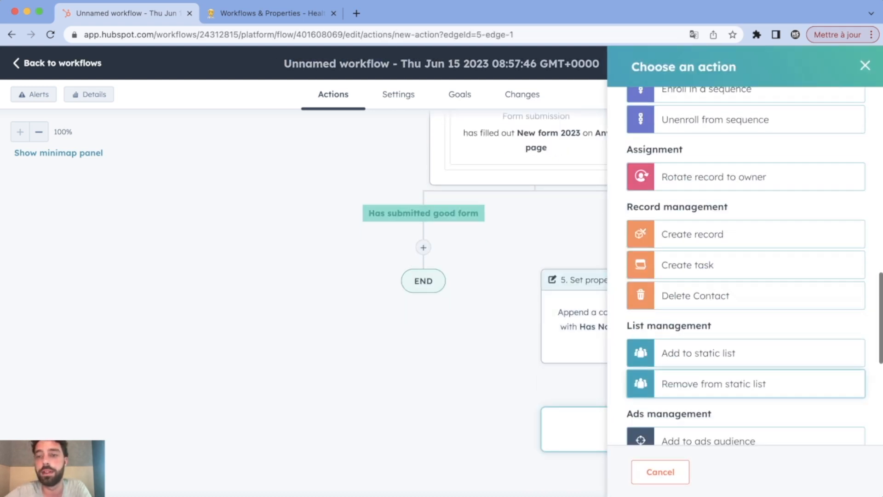
left_click(704, 225)
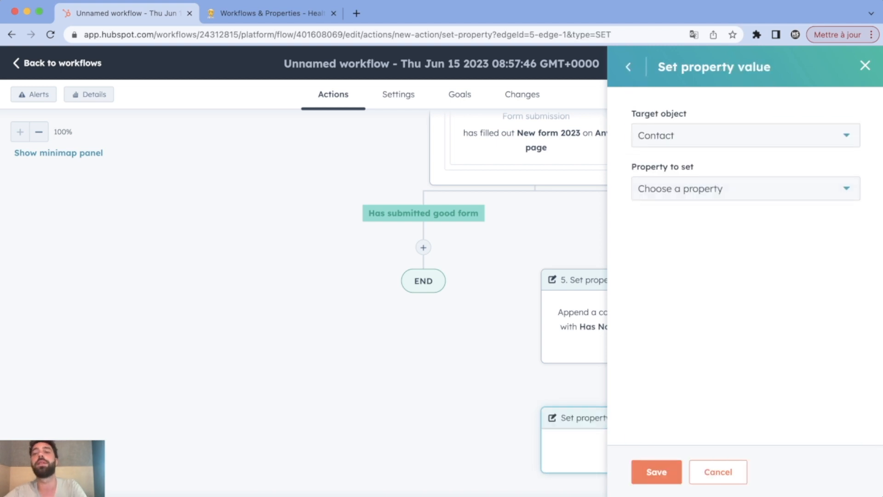
left_click(741, 189)
type("proce")
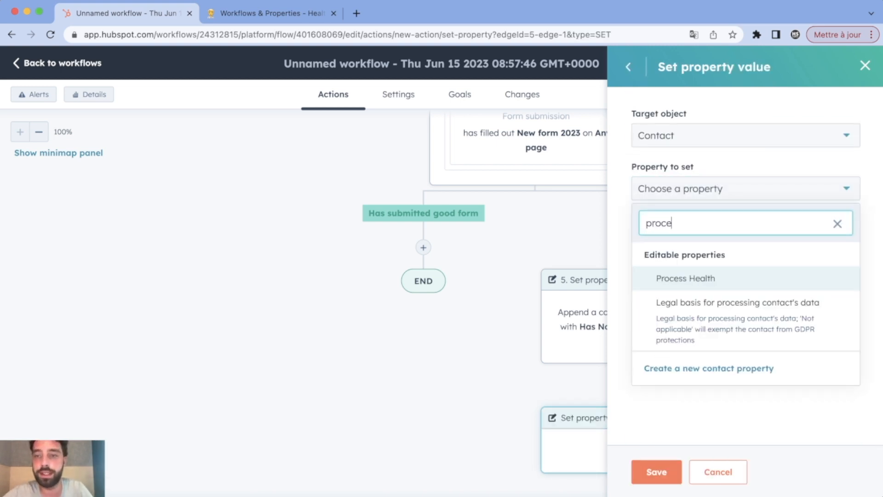
key("Return")
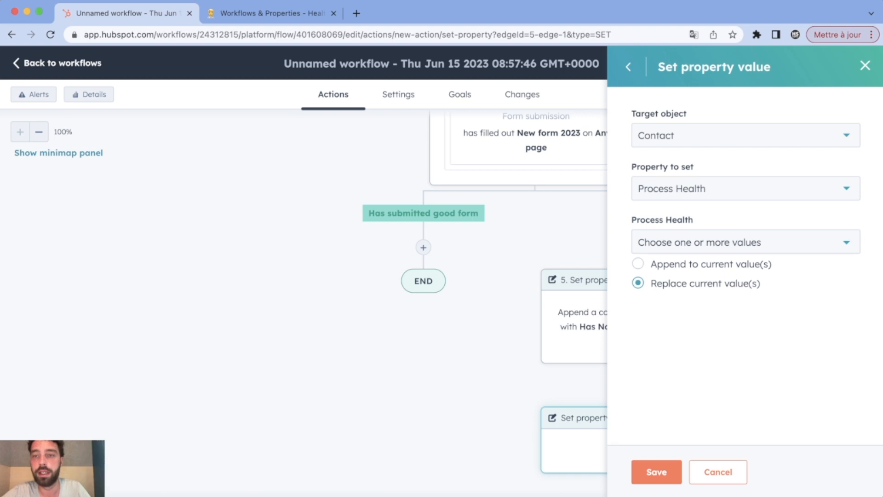
left_click(638, 263)
left_click(745, 242)
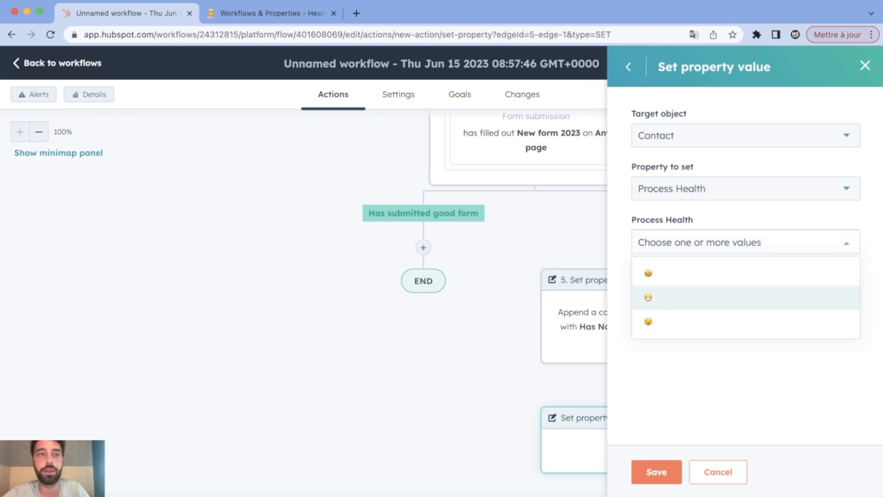
Choose the second health emoji rating, checked against the Notion table, and save step 6.
left_click(271, 13)
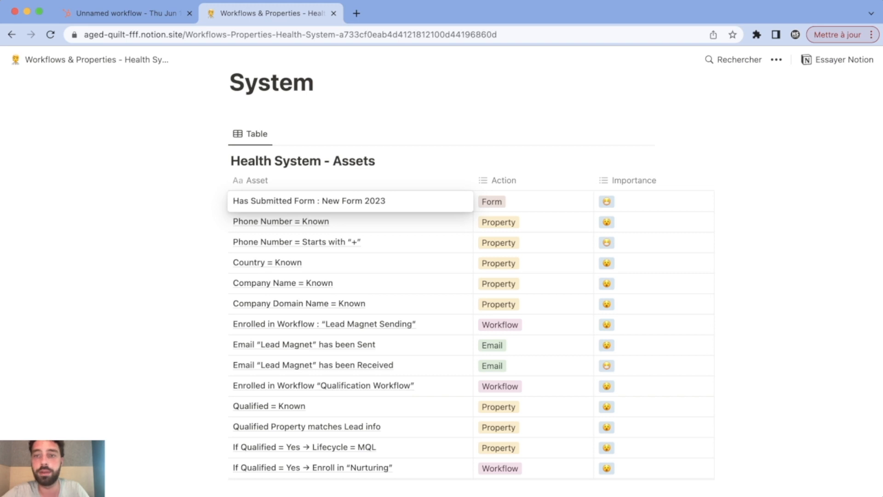
left_click(122, 13)
left_click(736, 242)
left_click(737, 297)
left_click(736, 357)
left_click(657, 472)
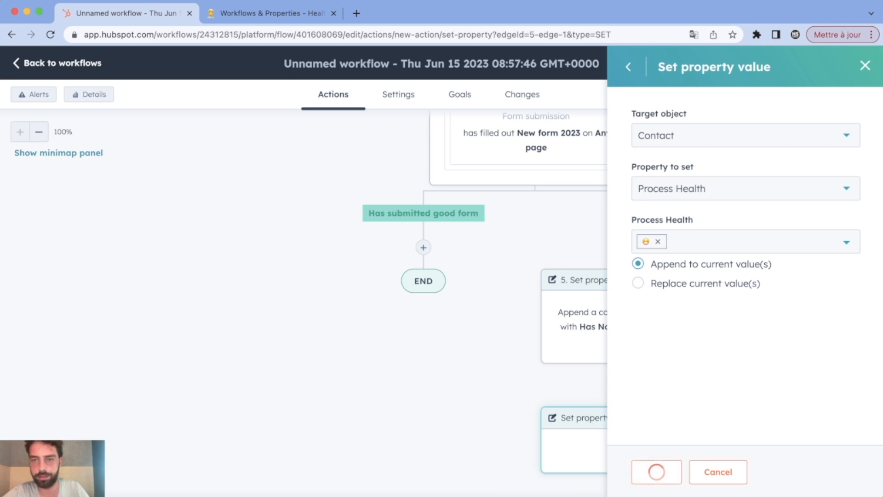
scroll(646, 322, "up", 2)
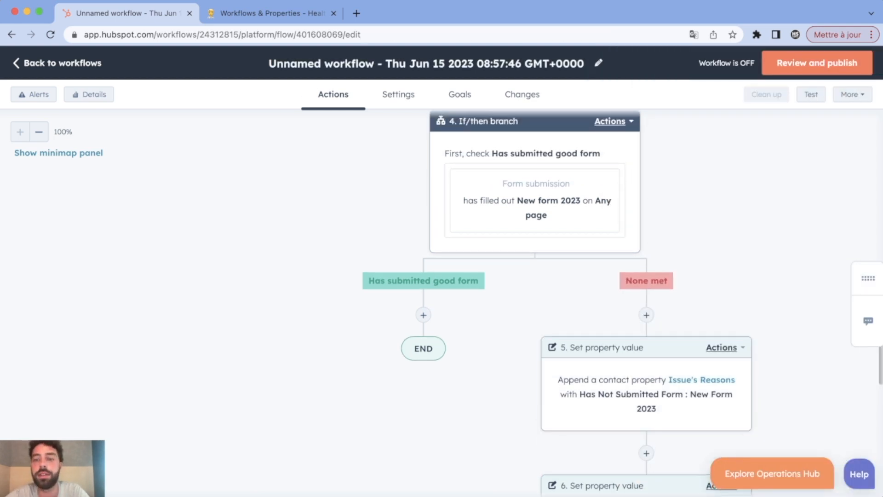
scroll(646, 322, "down", 1)
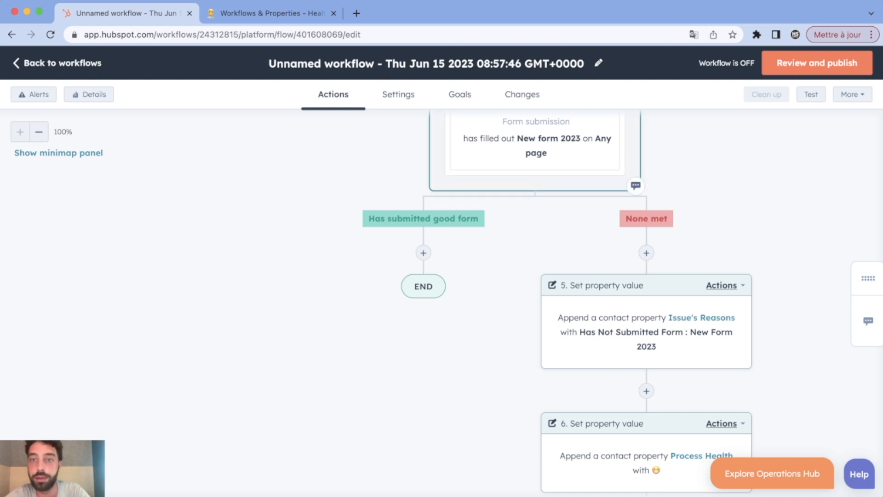
scroll(623, 306, "up", 1)
scroll(644, 382, "down", 3)
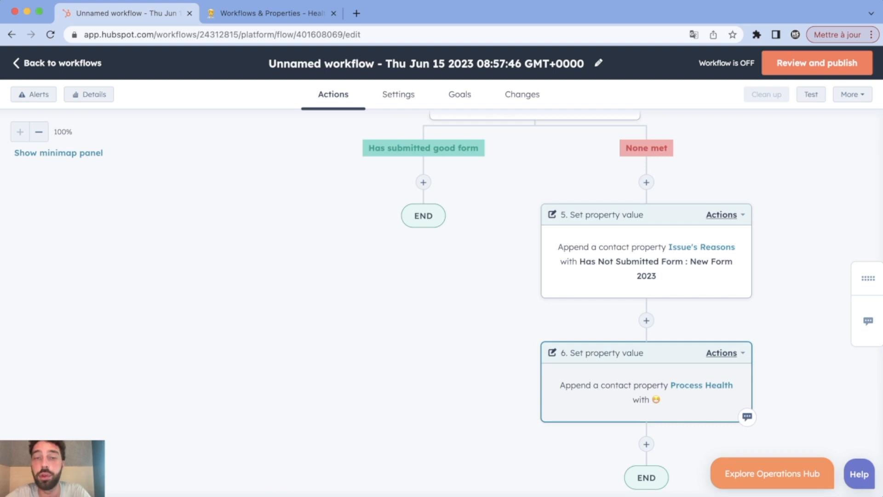
scroll(644, 381, "up", 2)
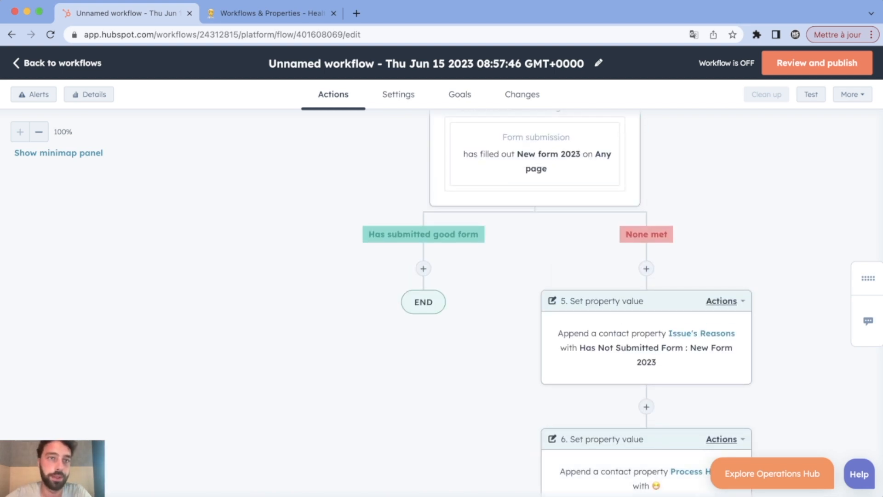
left_click(272, 13)
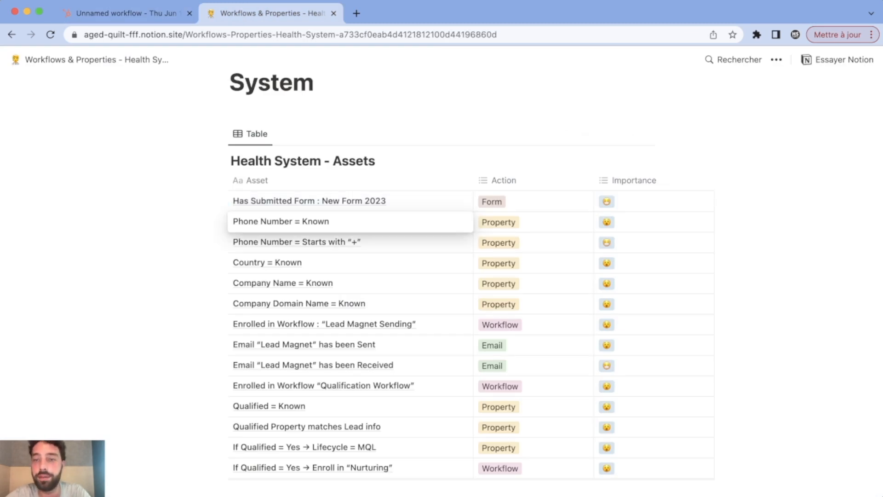
key("Escape")
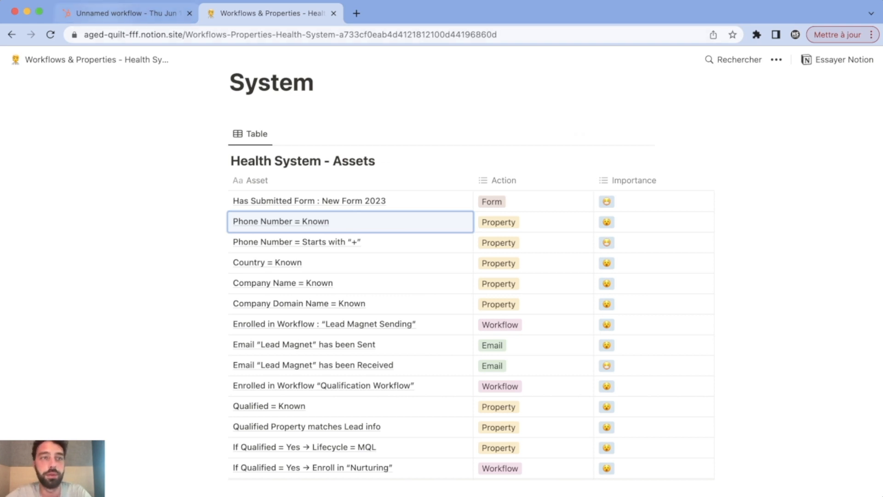
left_click(127, 13)
Add an If/then branch named 'phone is known' under Has submitted good form.
left_click(423, 269)
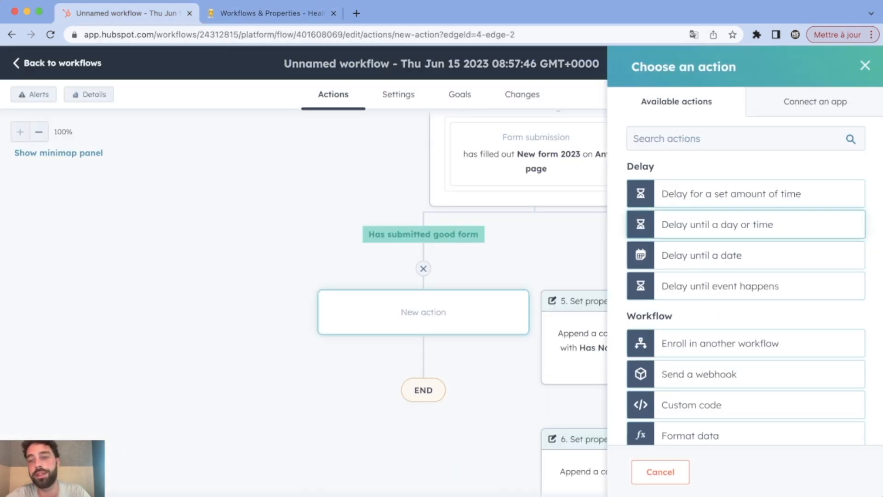
scroll(745, 230, "down", 6)
left_click(695, 215)
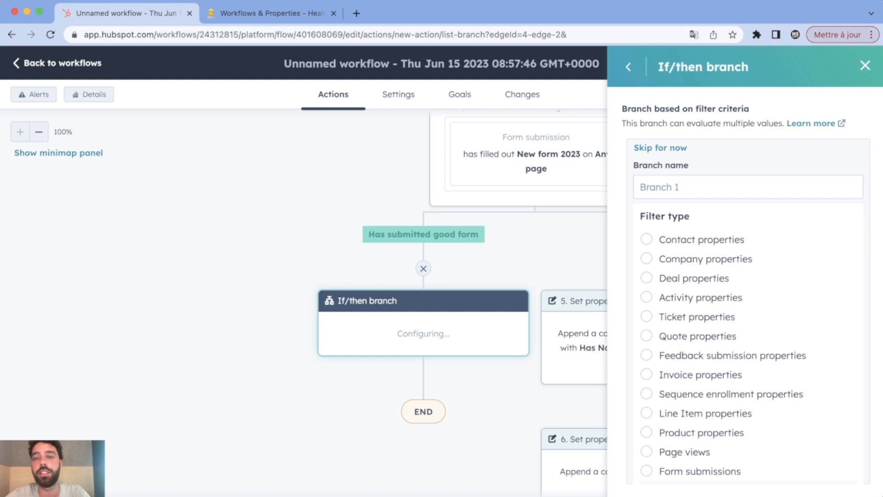
type("phone is known")
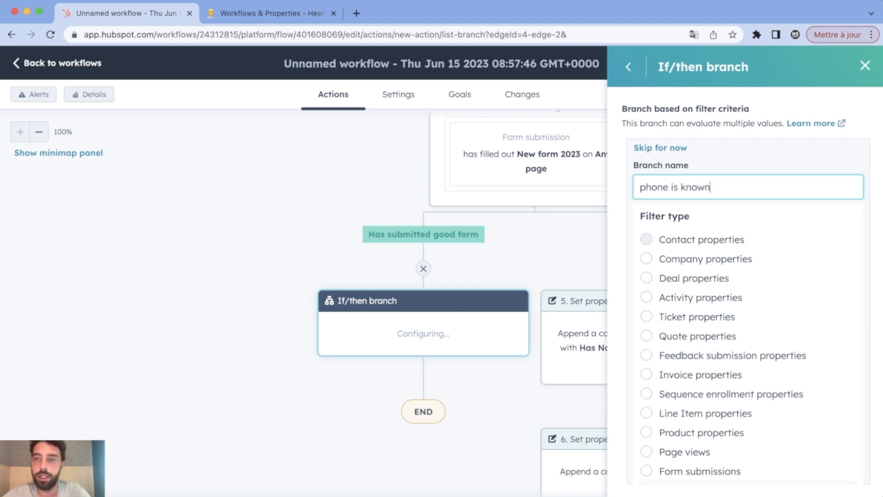
Set the branch condition to Phone number is known and save it.
left_click(646, 239)
type("p")
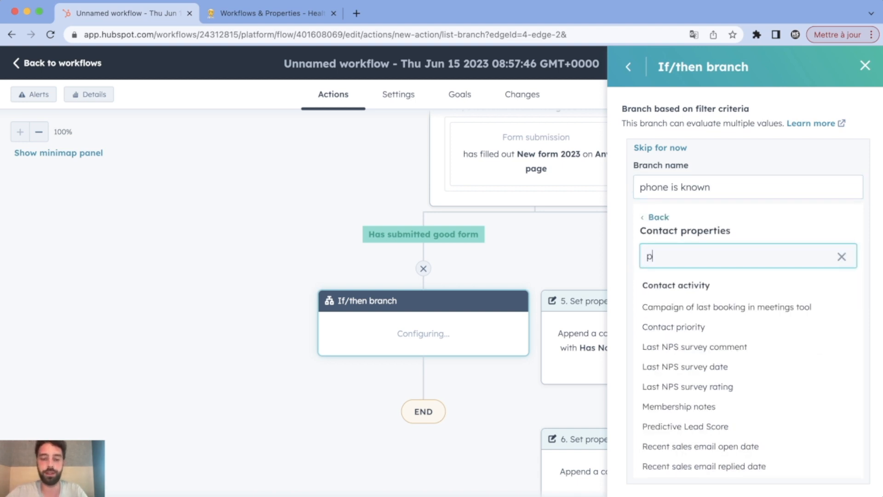
type("hone")
scroll(648, 330, "down", 4)
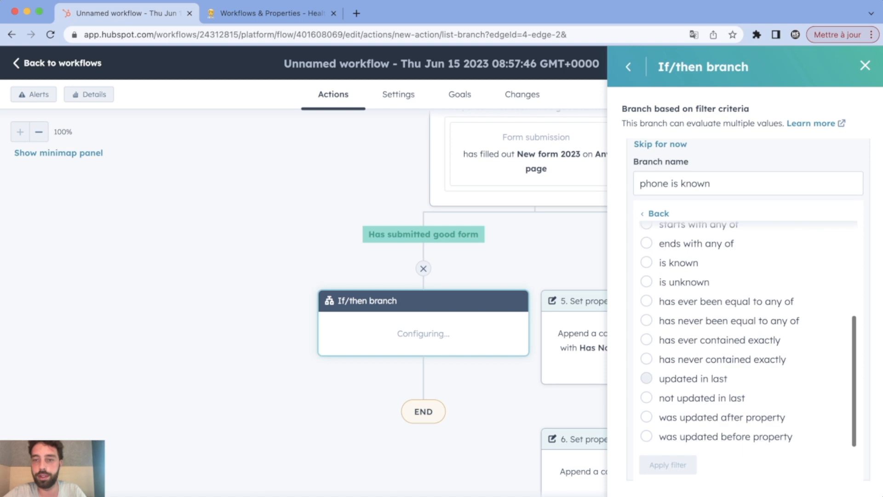
left_click(646, 263)
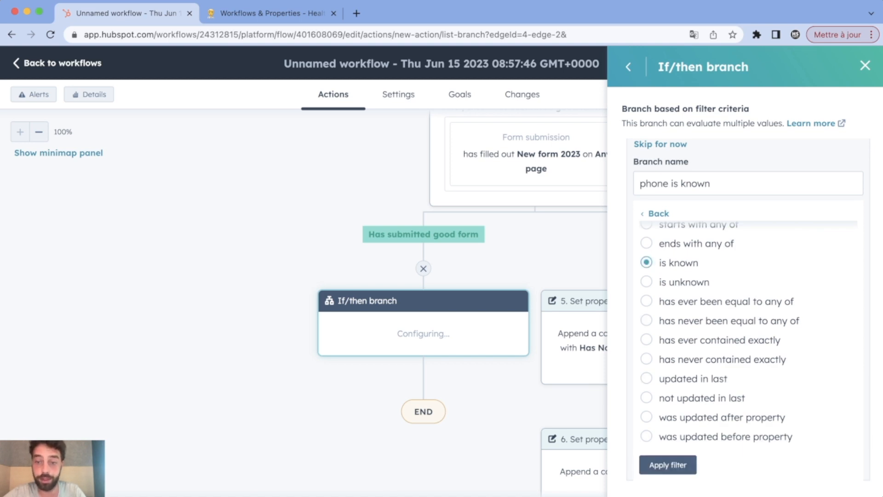
left_click(669, 464)
left_click(657, 471)
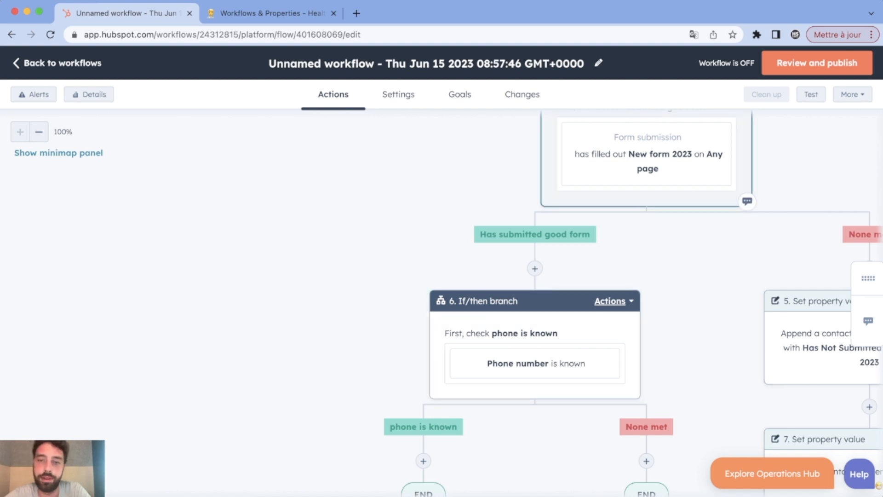
scroll(598, 194, "down", 5)
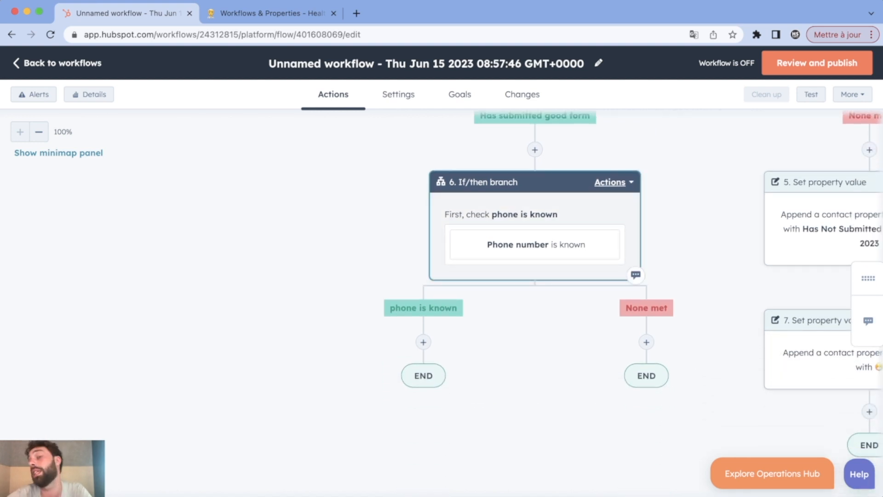
Clone step 5 and all following steps under the None met branch, then open step 8's Issue's Reasons list.
scroll(534, 230, "right", 5)
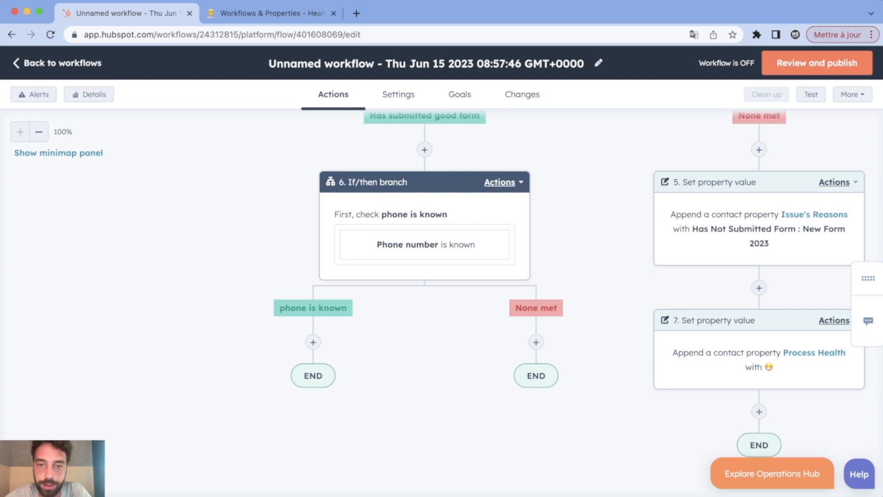
left_click(838, 183)
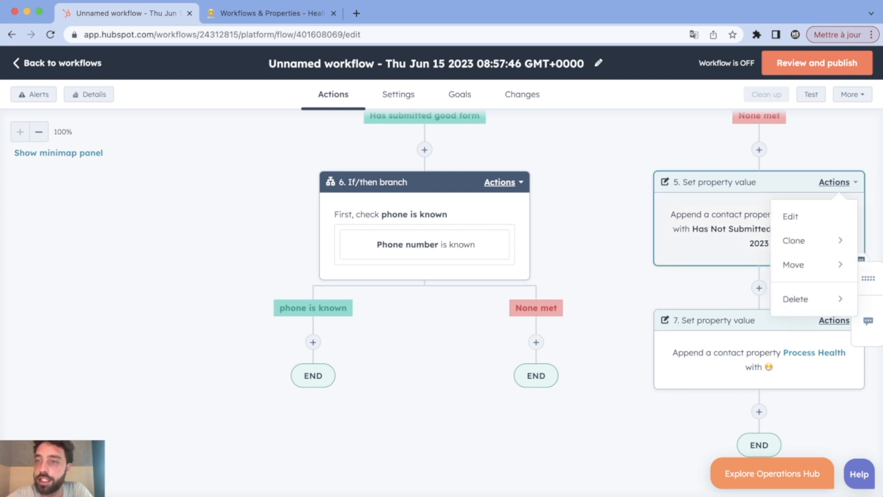
mouse_move(806, 241)
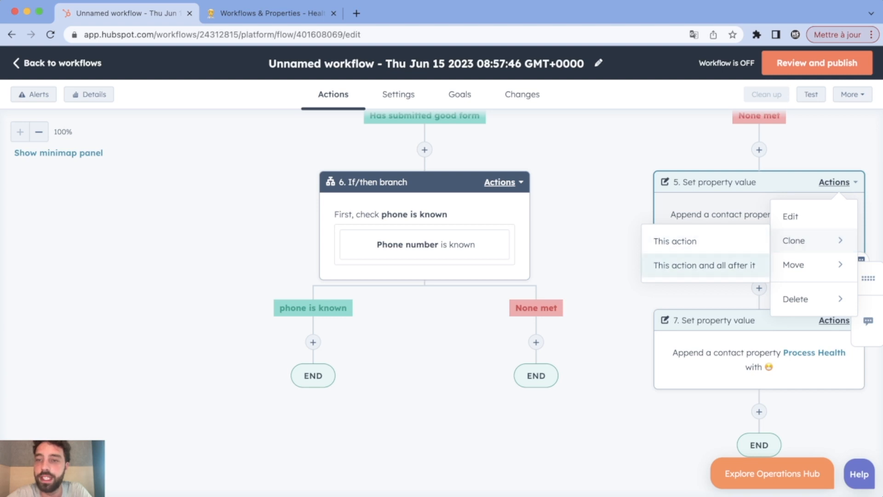
left_click(704, 266)
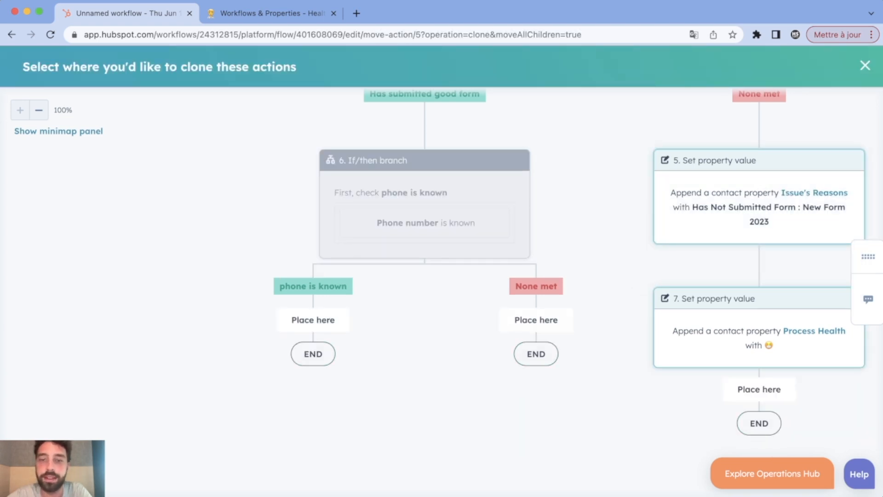
left_click(537, 319)
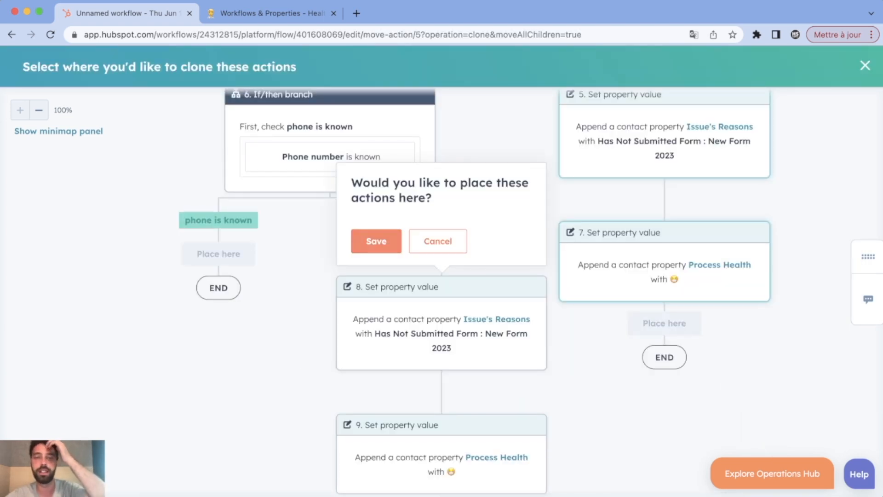
left_click(376, 241)
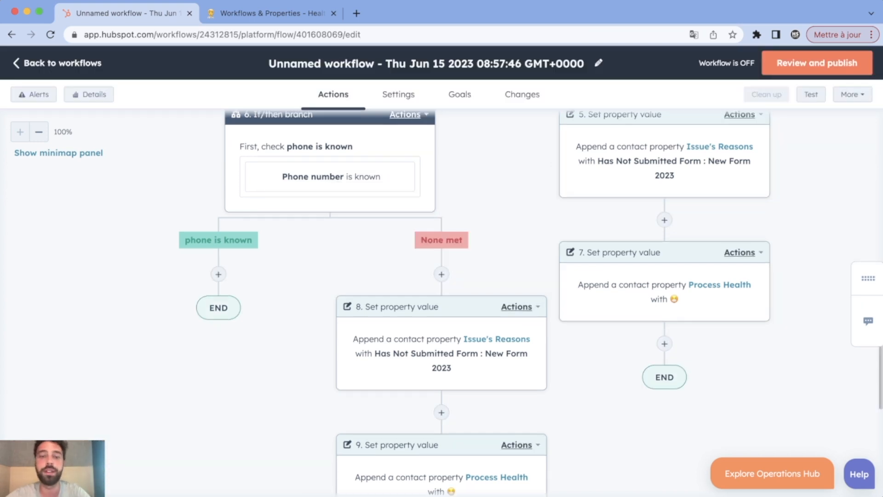
left_click(437, 285)
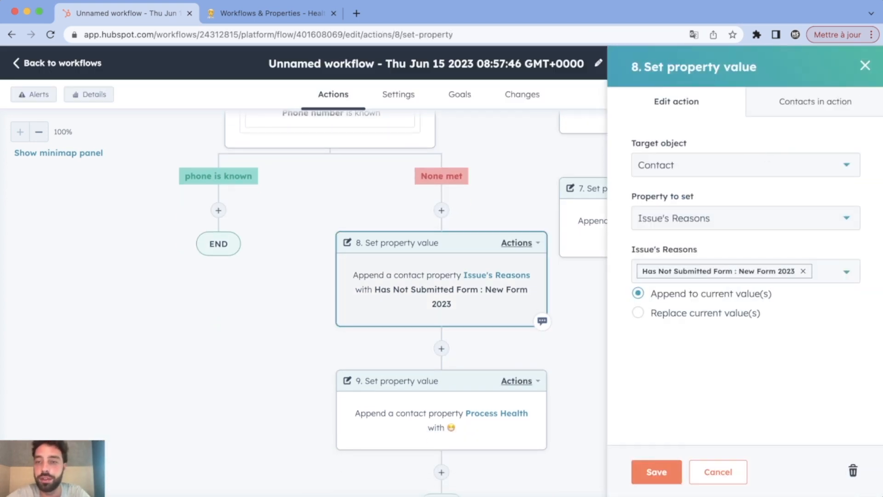
left_click(838, 272)
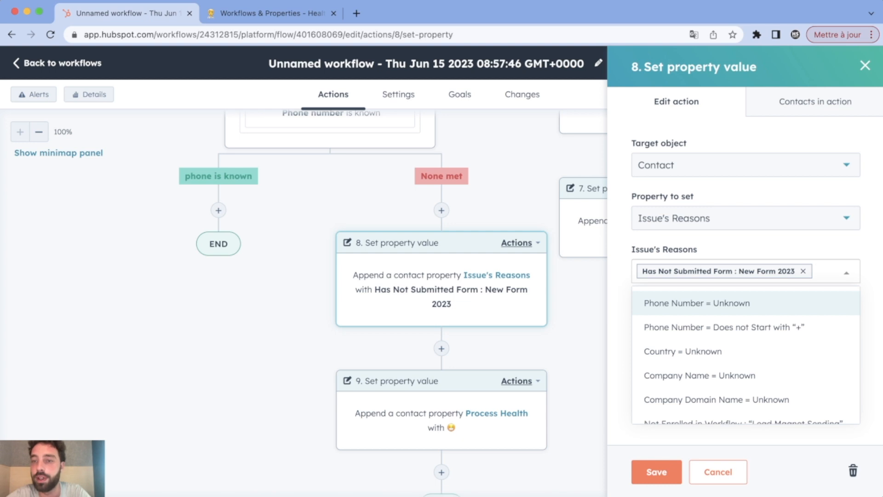
Make step 8 append Phone Number = Unknown to Issue's Reasons instead of Has Not Submitted Form.
left_click(736, 303)
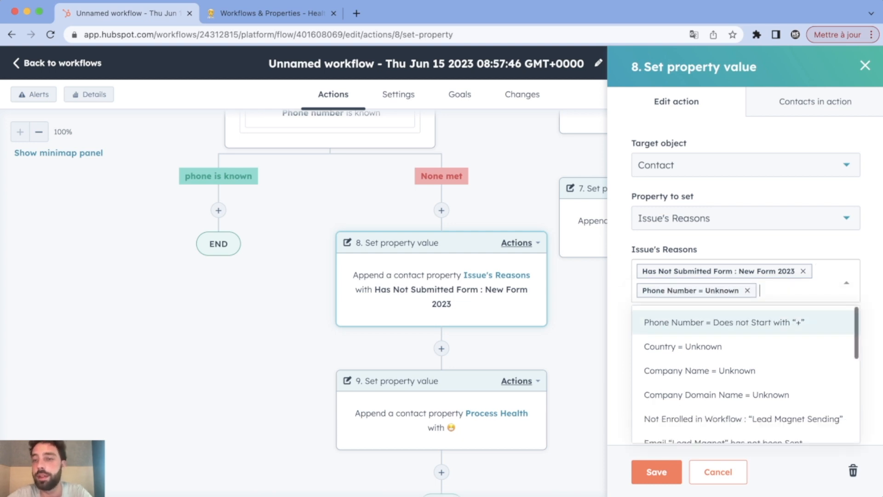
left_click(803, 271)
left_click(847, 272)
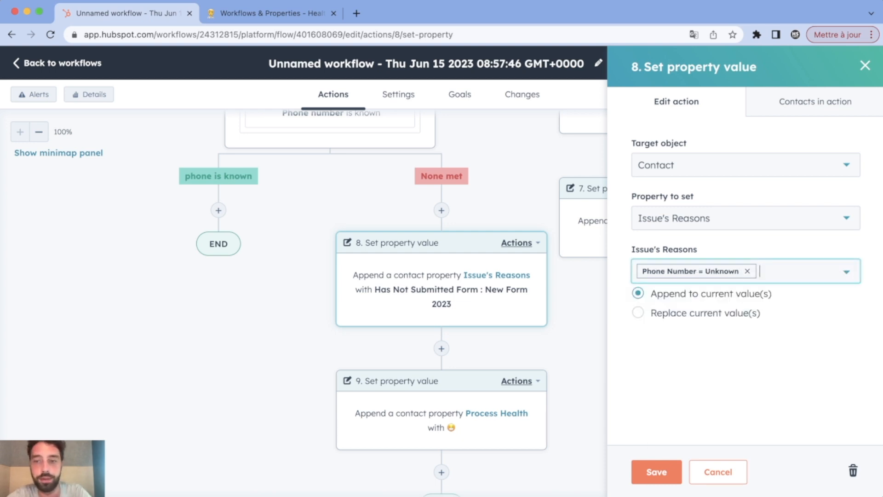
left_click(656, 472)
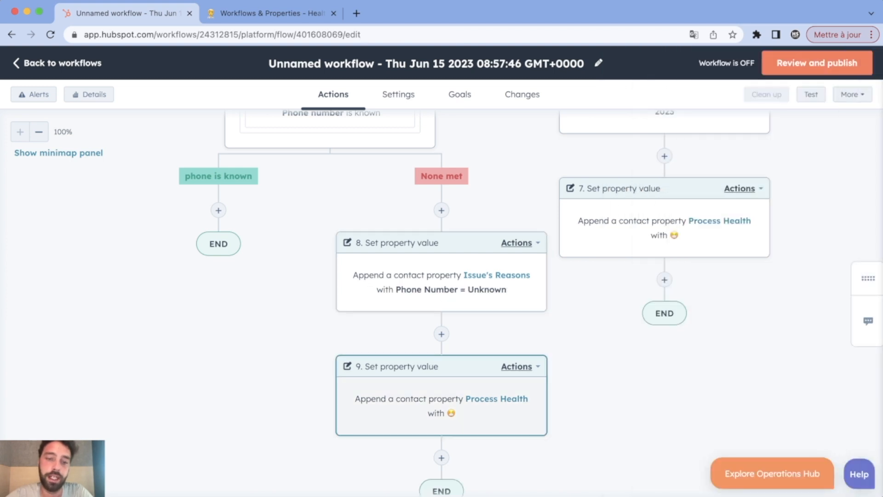
Make step 9 append the second Process Health emoji instead of the first.
left_click(538, 427)
left_click(745, 271)
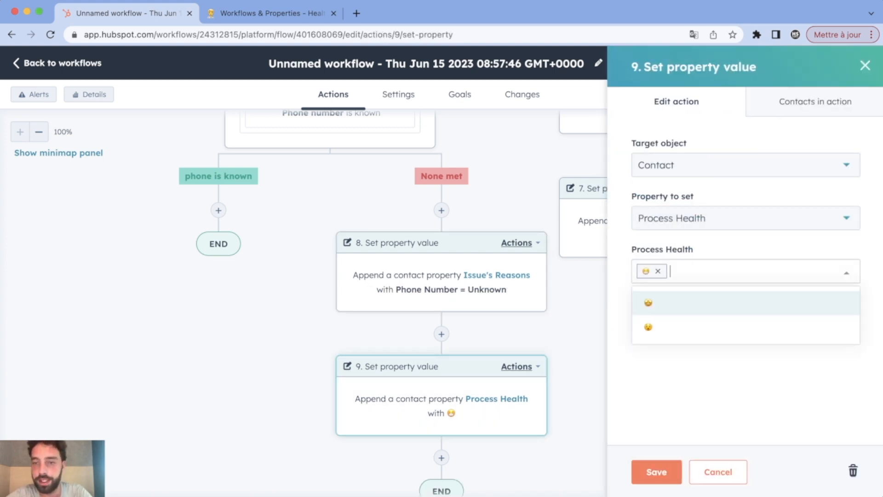
left_click(736, 326)
left_click(658, 272)
left_click(667, 378)
left_click(656, 472)
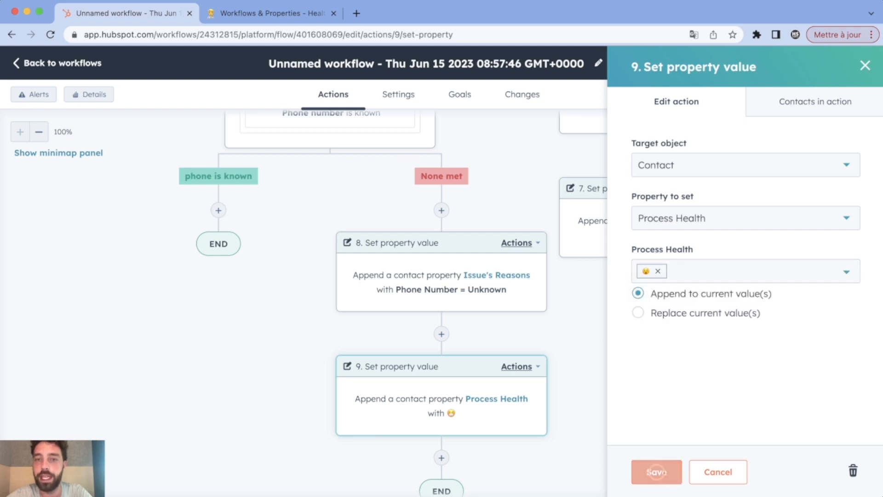
scroll(529, 304, "up", 6)
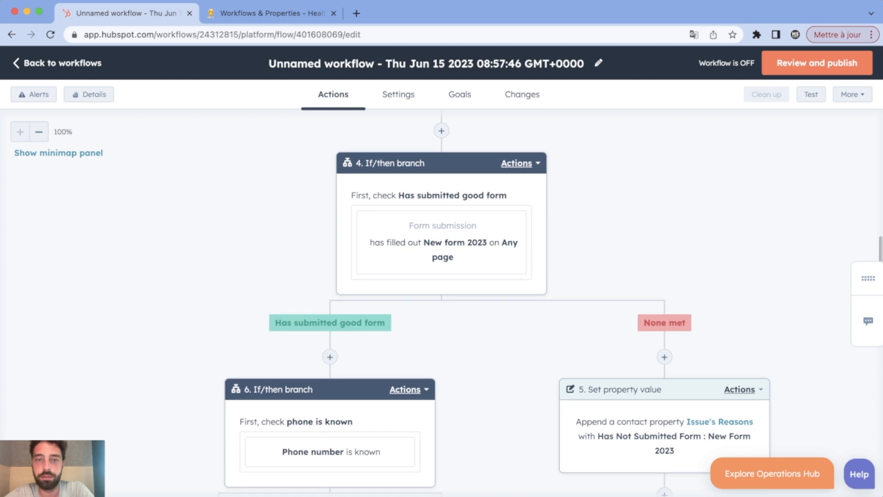
scroll(529, 304, "down", 7)
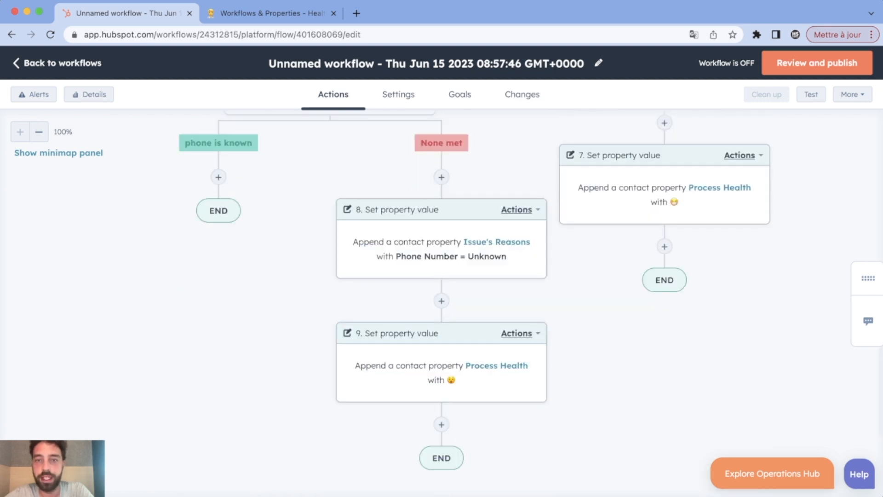
scroll(540, 394, "up", 5)
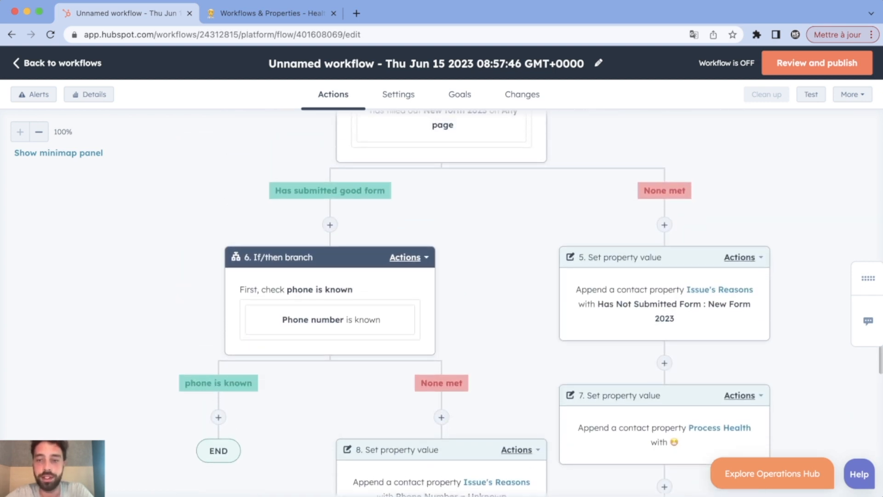
scroll(529, 304, "down", 1)
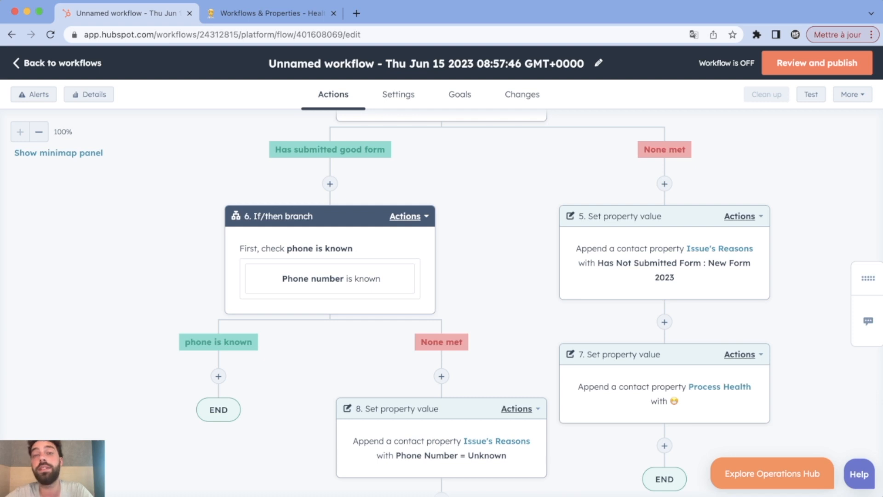
scroll(475, 302, "up", 3)
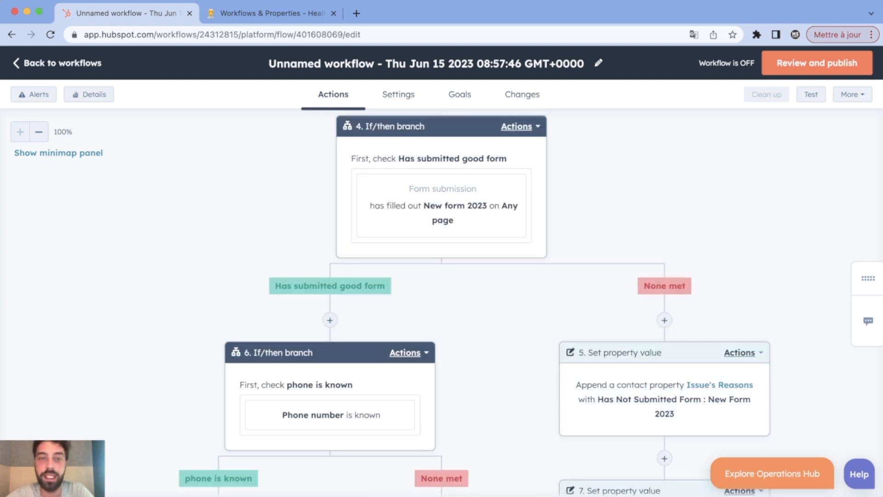
scroll(529, 303, "down", 3)
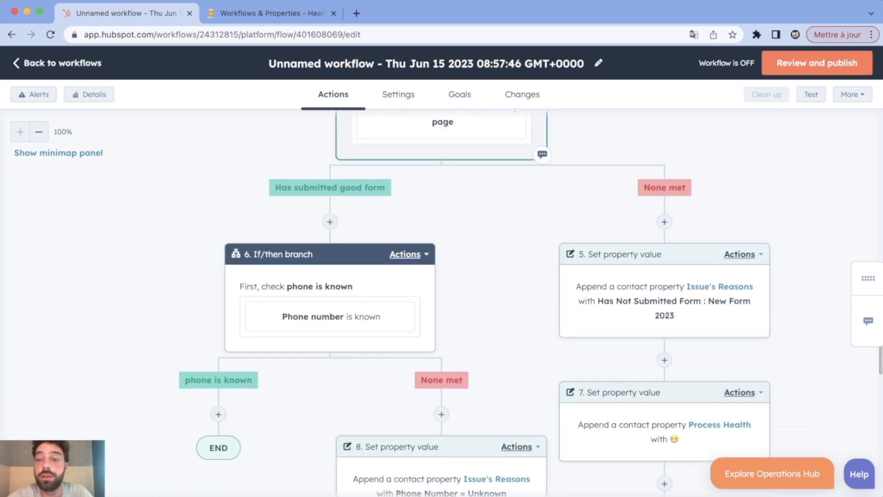
scroll(667, 313, "down", 2)
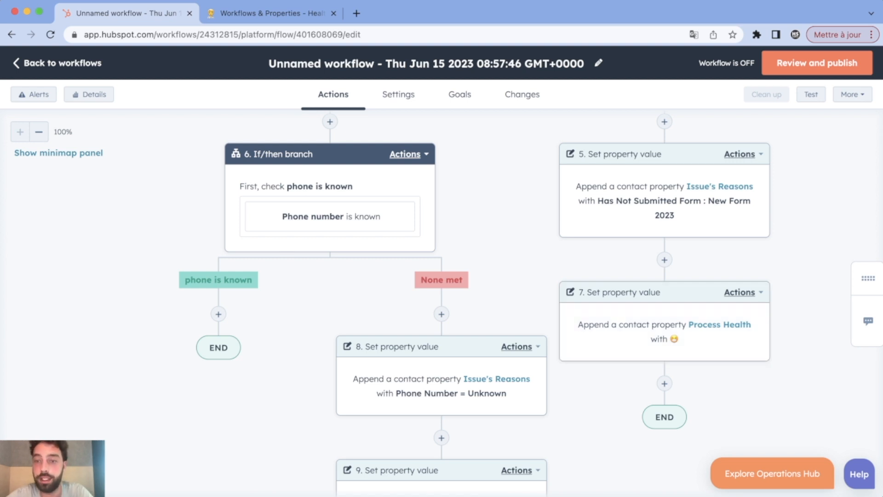
left_click(664, 383)
End the path after action 7 with a Go to action looping back to If/then branch 6.
scroll(745, 276, "down", 3)
scroll(746, 258, "down", 3)
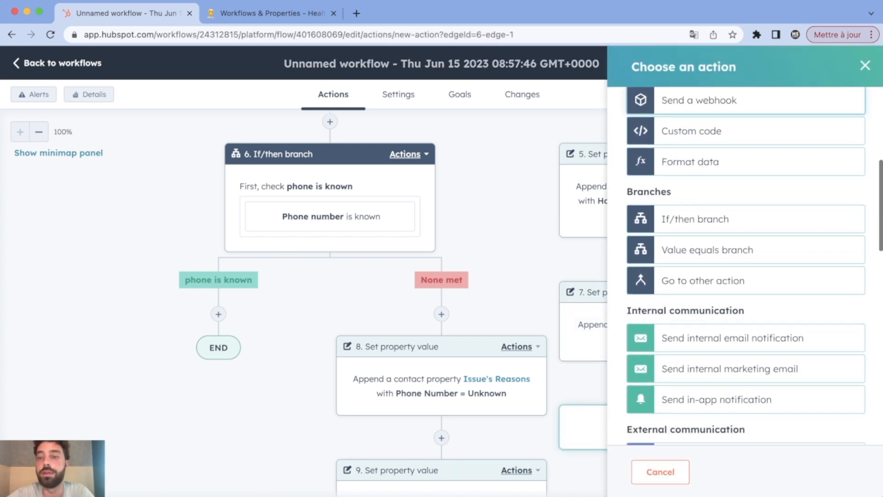
left_click(703, 274)
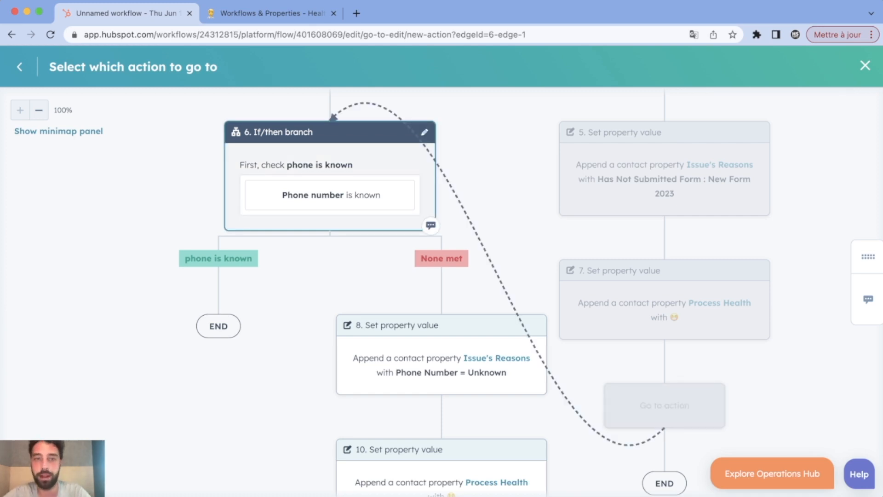
left_click(330, 193)
left_click(297, 298)
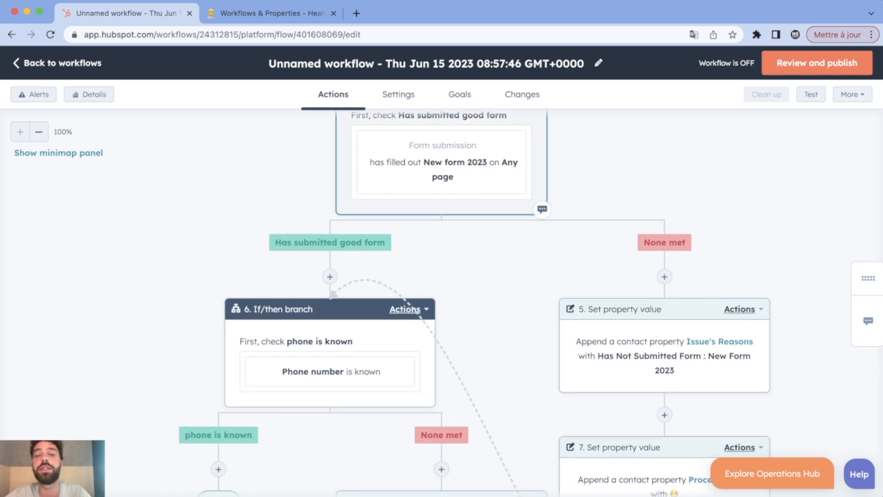
Switch to the Notion Health System reference table.
scroll(593, 175, "down", 4)
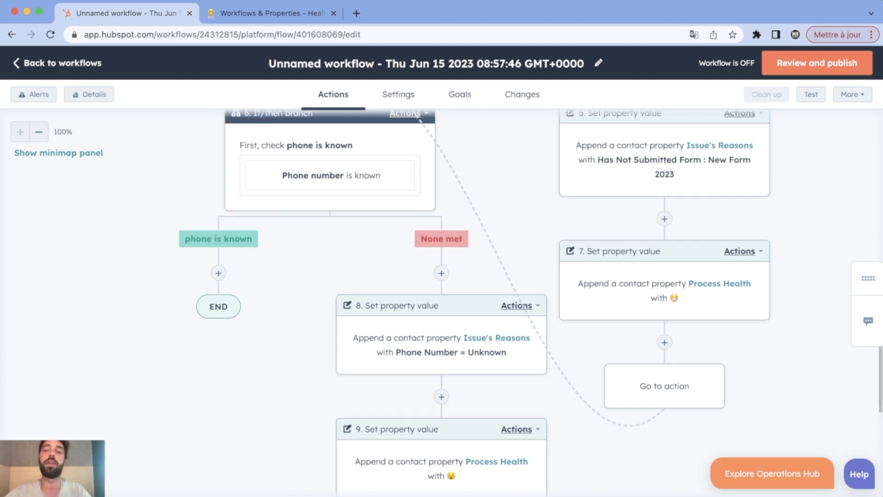
scroll(529, 304, "up", 2)
key("ctrl+Tab")
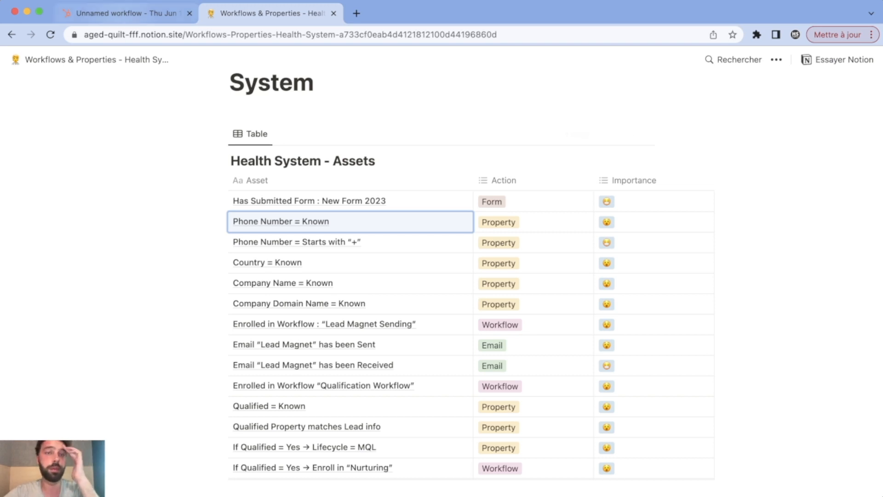
Return from the Notion table to the HubSpot workflow showing the loop to branch 6.
left_click(122, 13)
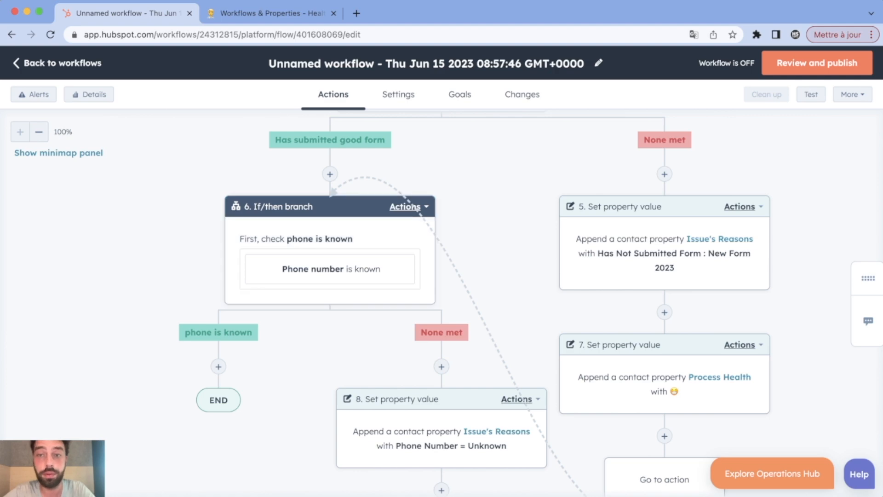
scroll(441, 294, "up", 2)
Scroll down the workflow canvas to branch 35's qualif match info branch.
scroll(442, 294, "down", 1)
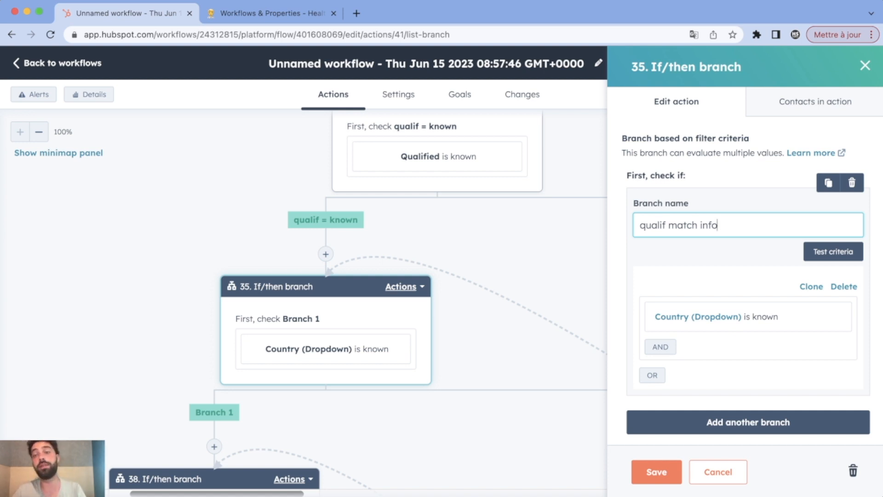
After checking the Notion table, add Qualified is any of Yes to the qualif match info branch.
key("ctrl+Tab")
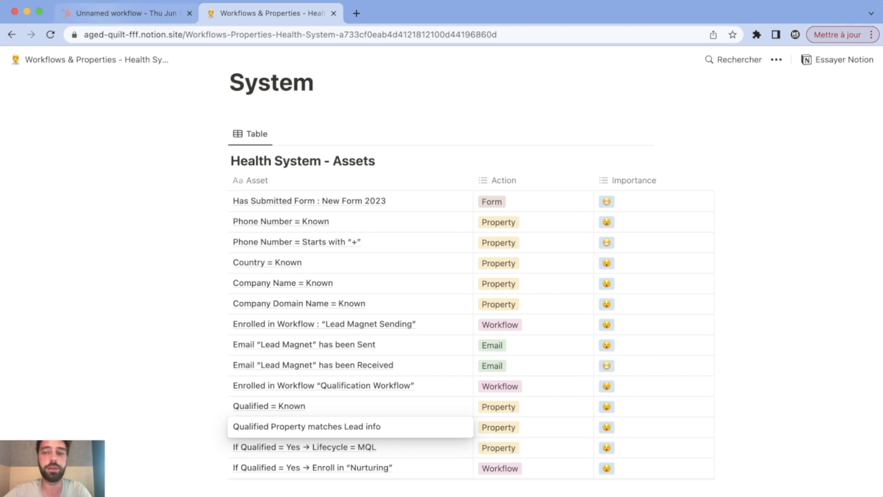
left_click(123, 13)
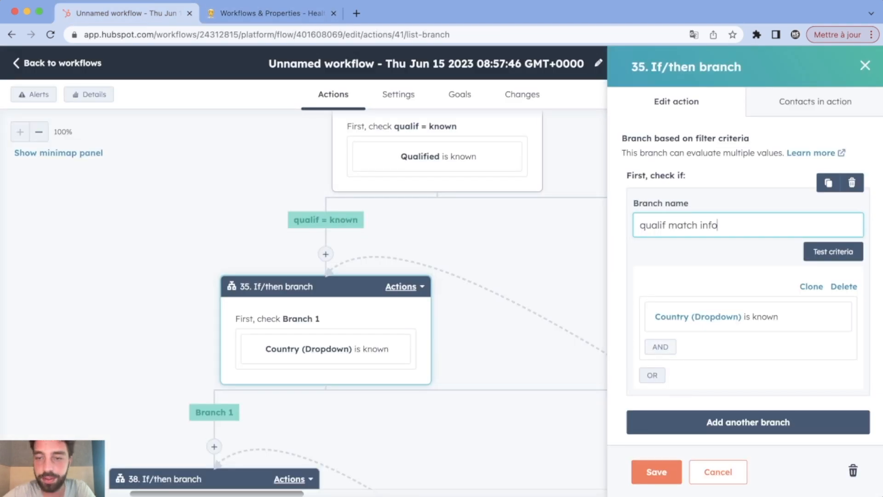
left_click(660, 347)
left_click(667, 271)
type("qualif")
left_click(661, 425)
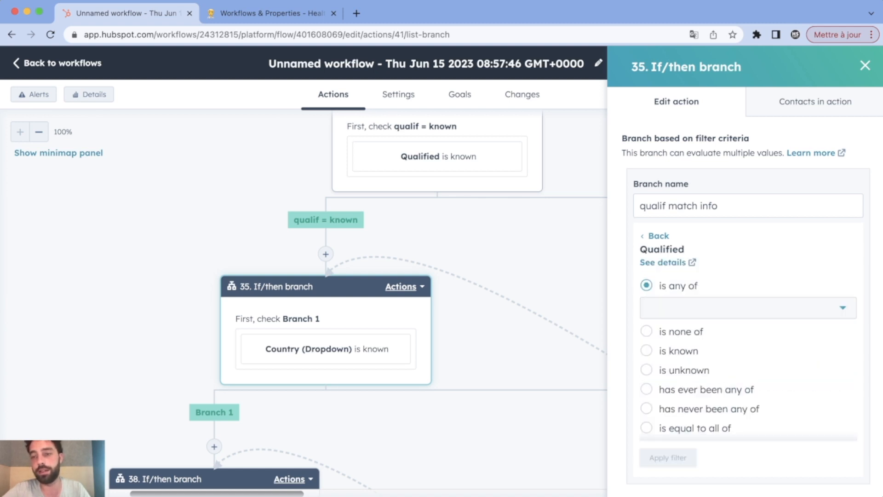
left_click(749, 308)
left_click(678, 339)
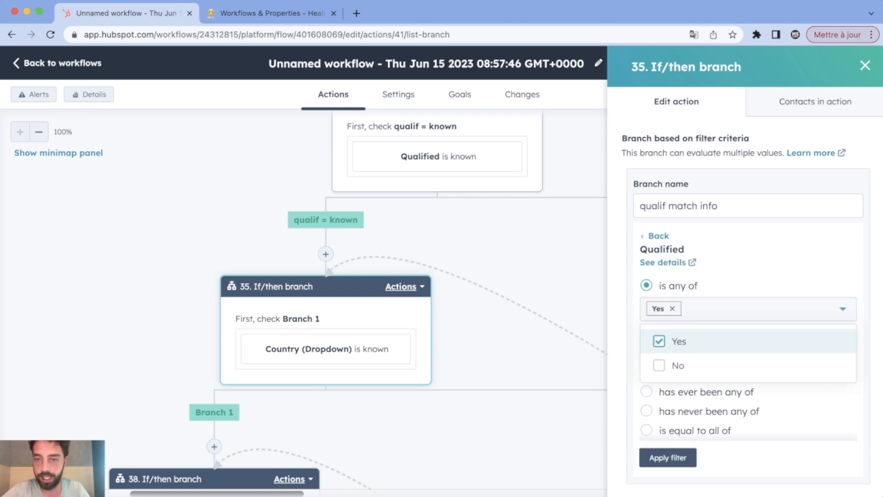
left_click(668, 458)
left_click(668, 458)
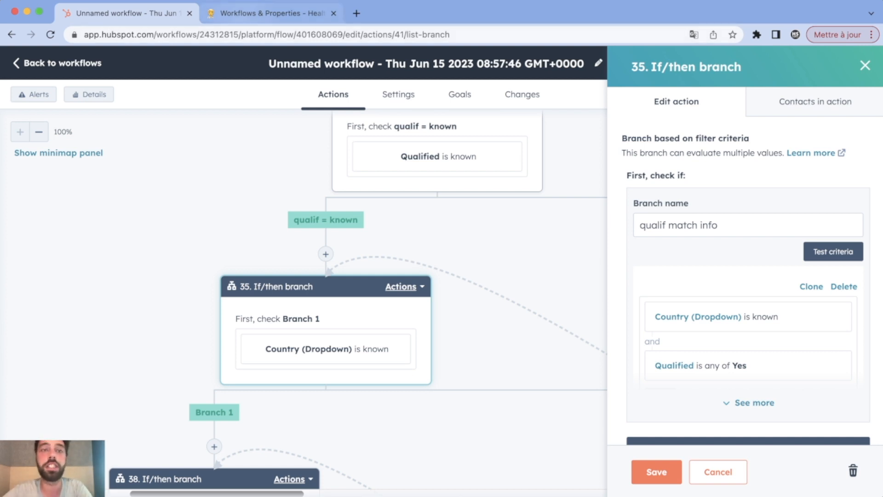
Review the Country, Company Name and Company Domain Name rows in the Notion table.
left_click(272, 13)
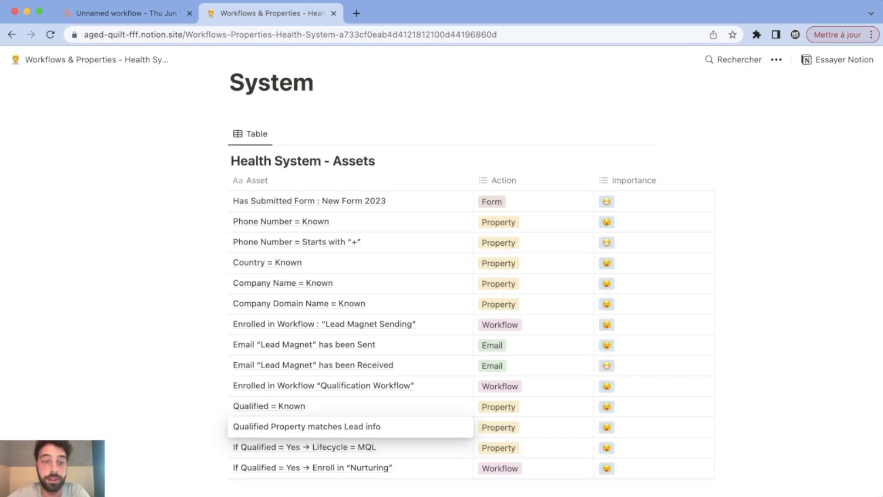
left_click(340, 263)
left_click(340, 263)
left_click(340, 243)
left_click(350, 284)
left_click(350, 265)
left_click(350, 304)
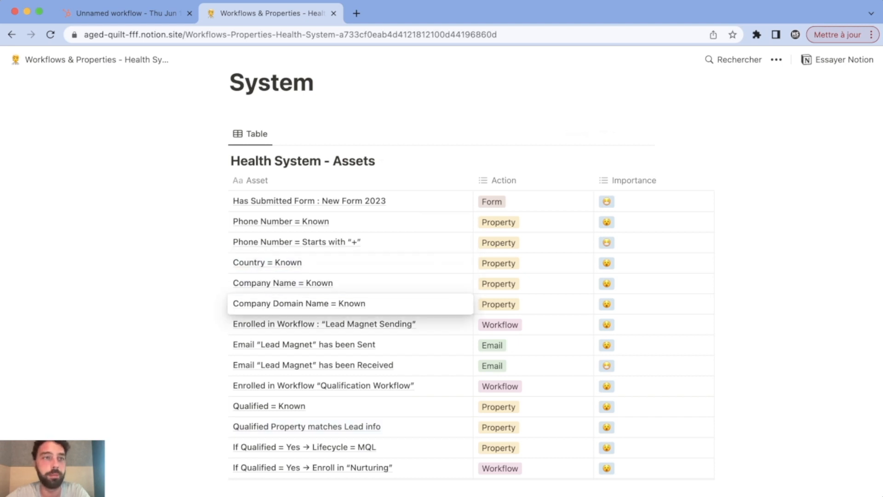
left_click(114, 14)
scroll(748, 329, "down", 2)
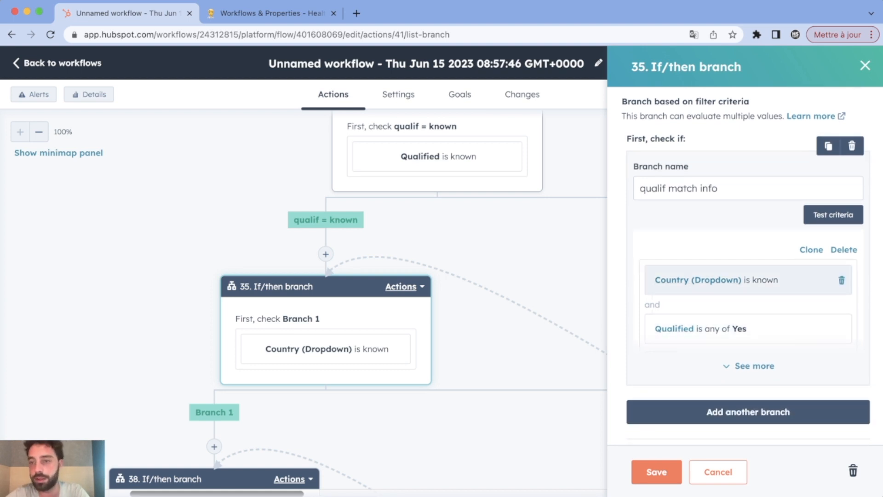
Add a Phone number is known condition to the qualif match info branch.
left_click(751, 365)
left_click(660, 359)
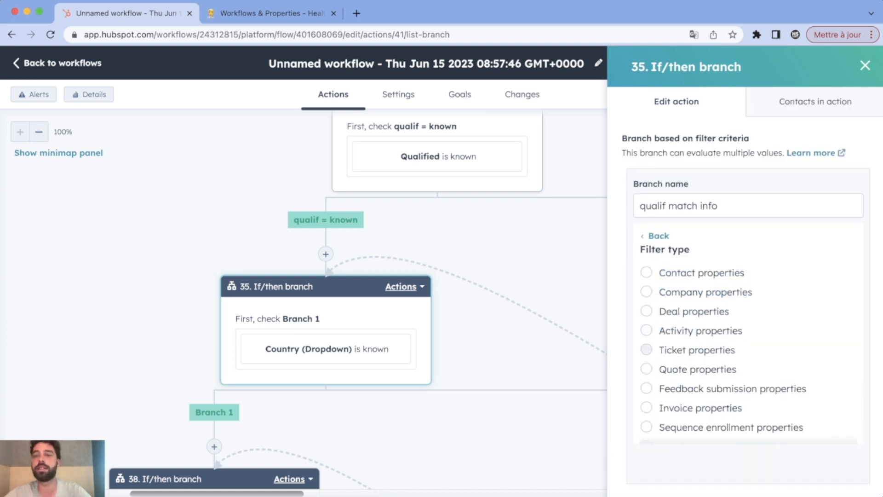
left_click(646, 272)
type("phon")
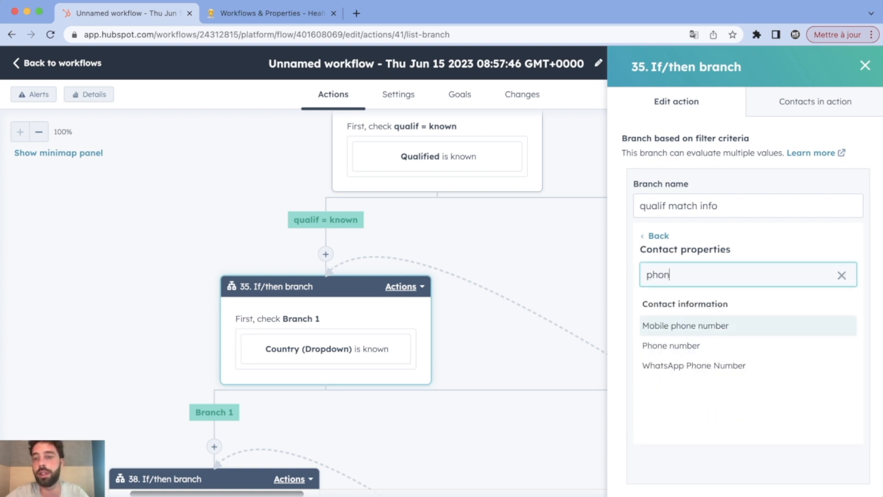
left_click(671, 345)
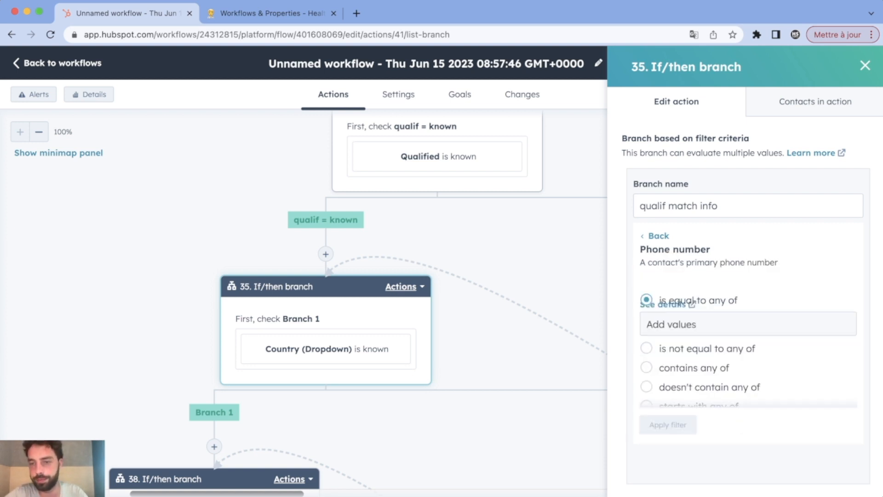
scroll(647, 350, "down", 3)
left_click(647, 350)
left_click(668, 424)
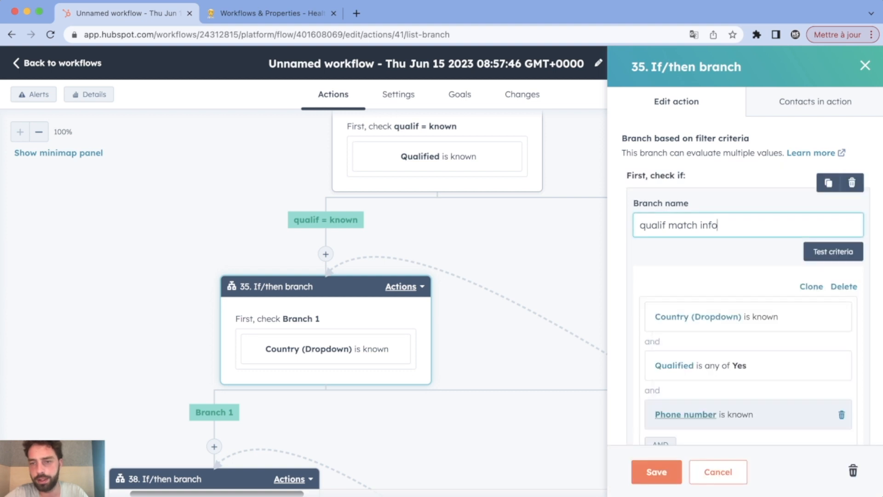
Add a Company name is known condition to the branch.
left_click(649, 444)
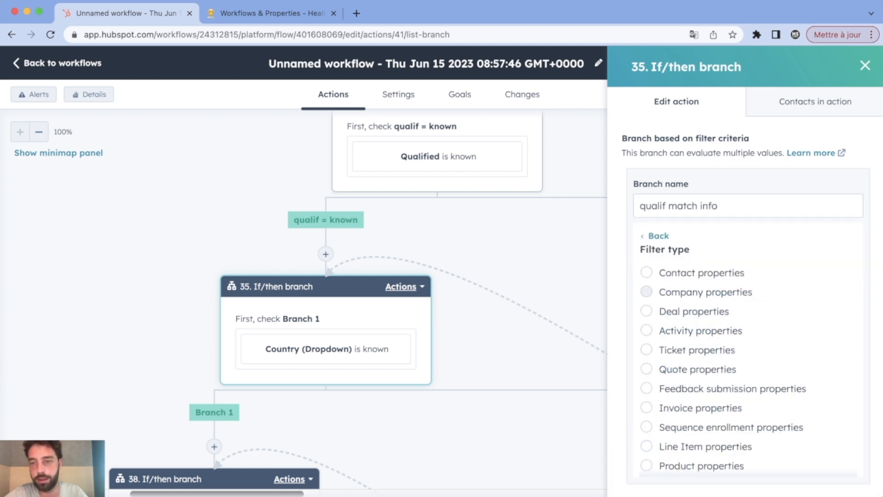
left_click(646, 291)
type("name")
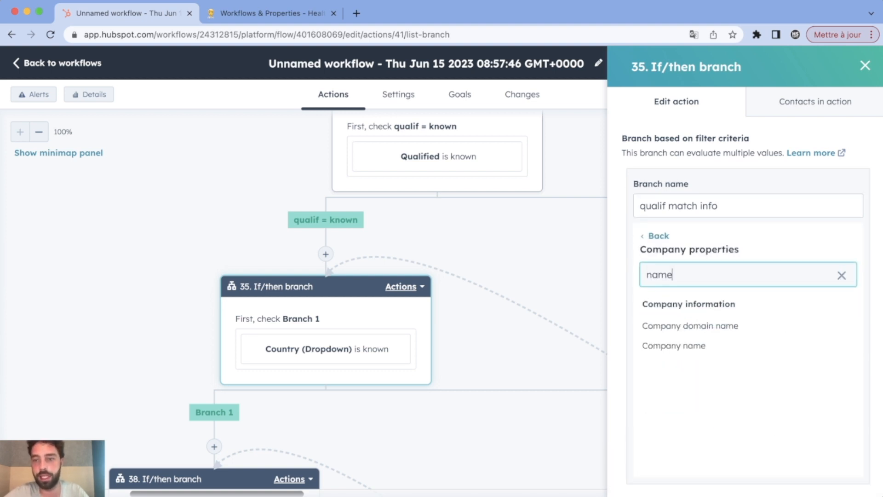
left_click(671, 346)
scroll(647, 329, "down", 3)
left_click(646, 308)
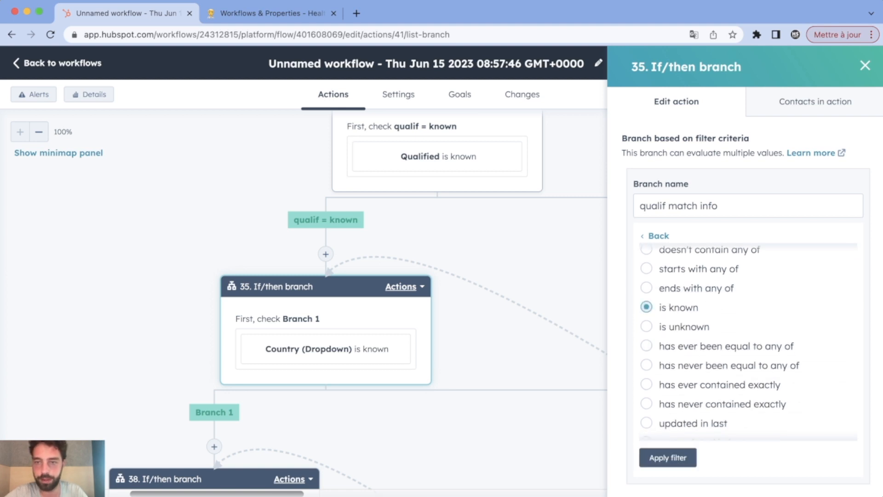
left_click(668, 457)
Add a Company domain name is known condition and save branch 35.
scroll(745, 414, "down", 4)
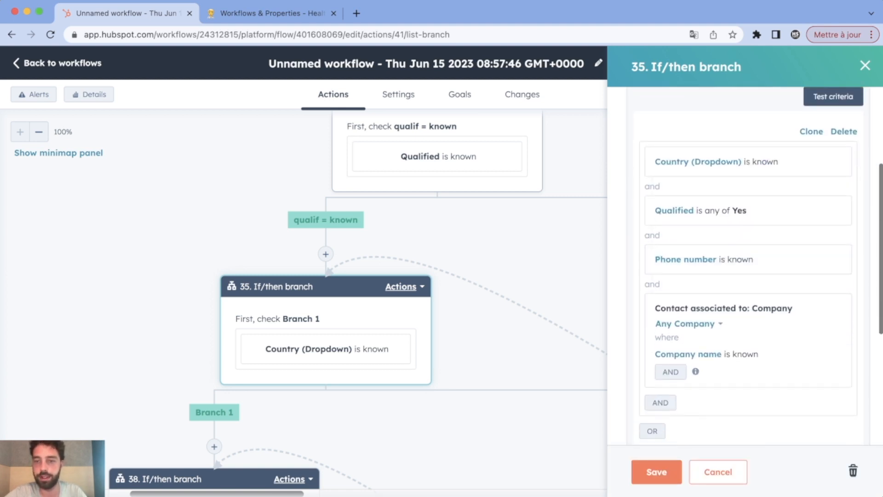
left_click(671, 371)
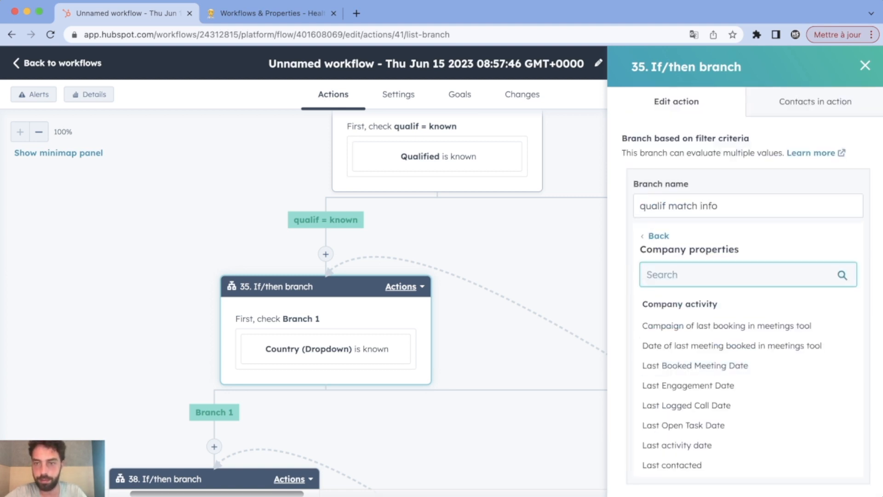
left_click(659, 236)
scroll(736, 340, "down", 4)
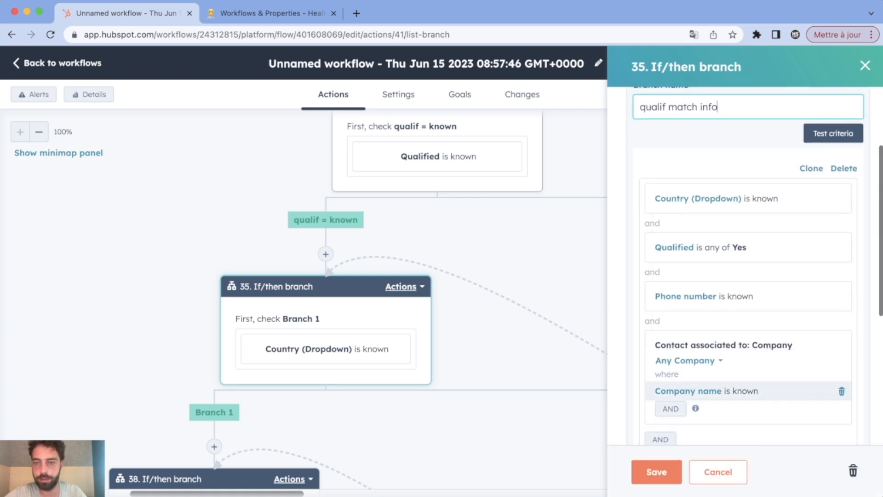
left_click(660, 389)
left_click(681, 291)
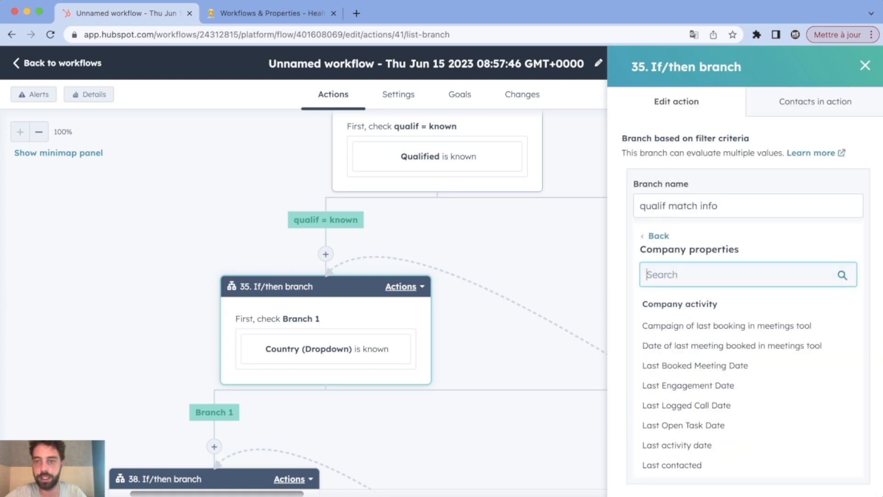
type("dom")
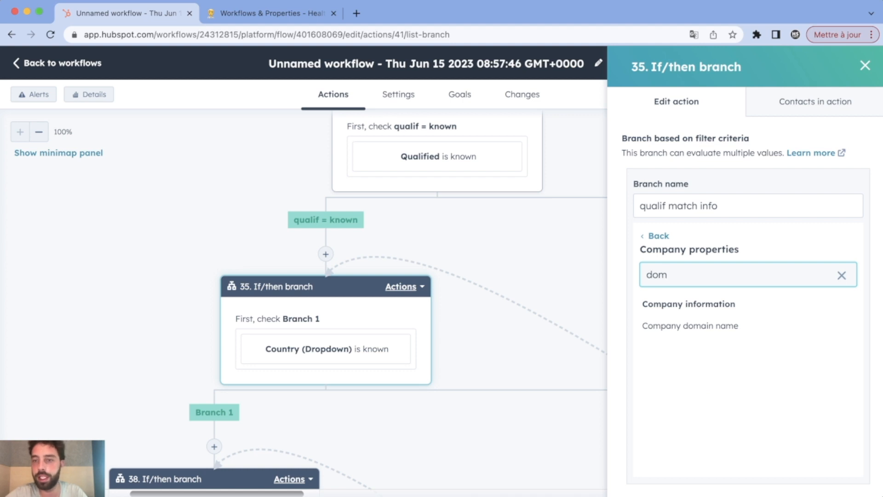
left_click(690, 325)
scroll(745, 341, "down", 4)
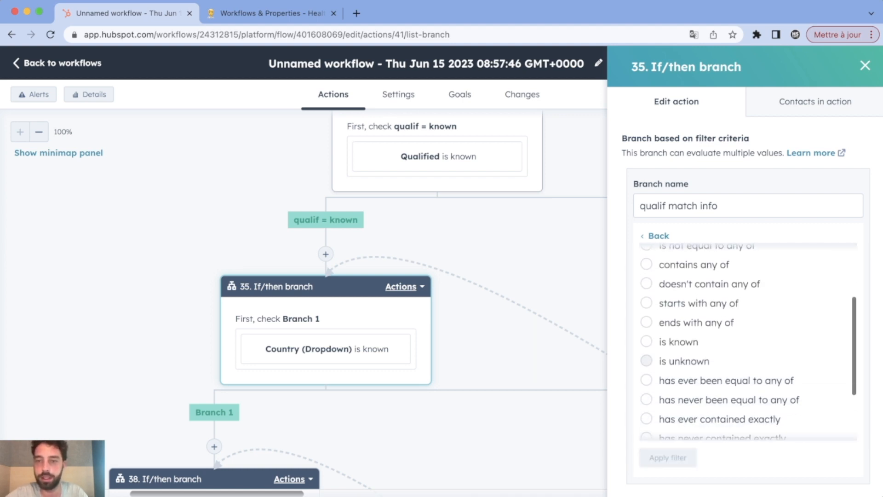
left_click(647, 341)
left_click(668, 457)
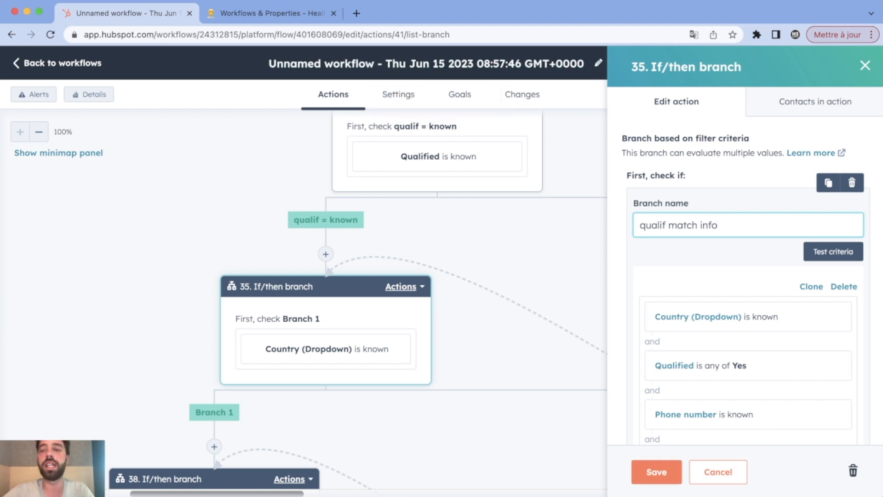
left_click(657, 473)
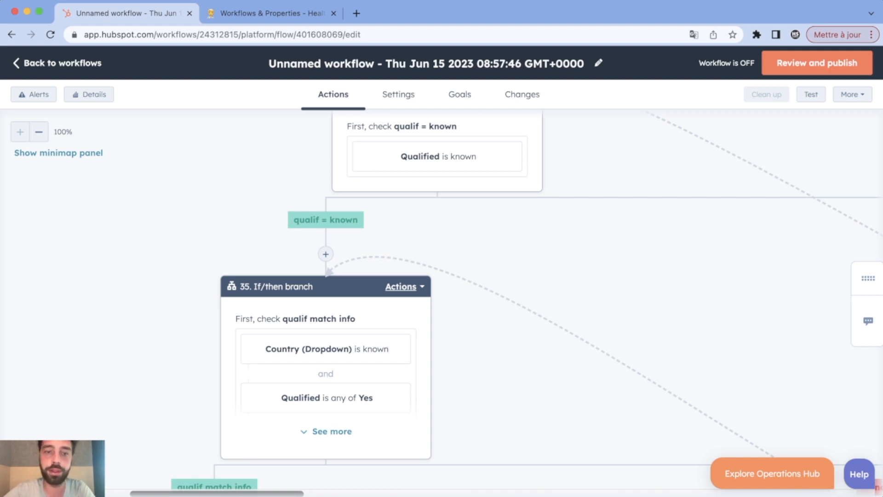
scroll(441, 299, "down", 2)
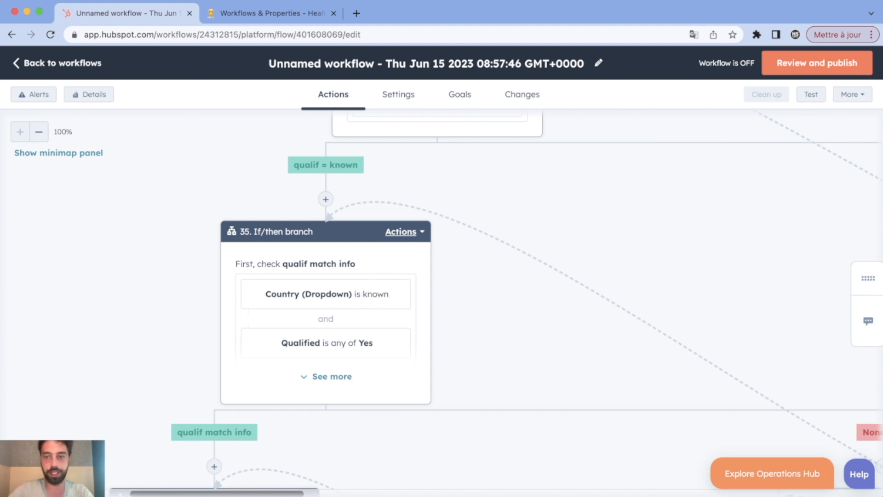
scroll(441, 299, "right", 10)
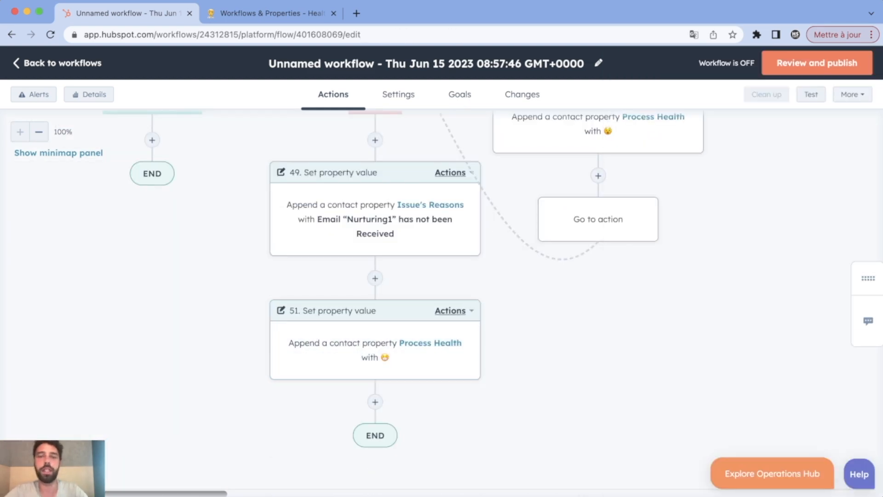
scroll(442, 299, "up", 4)
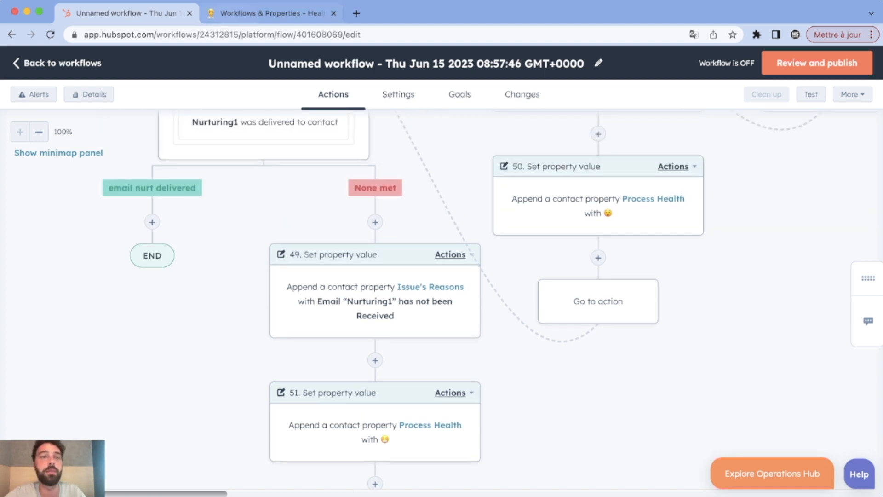
left_click(273, 14)
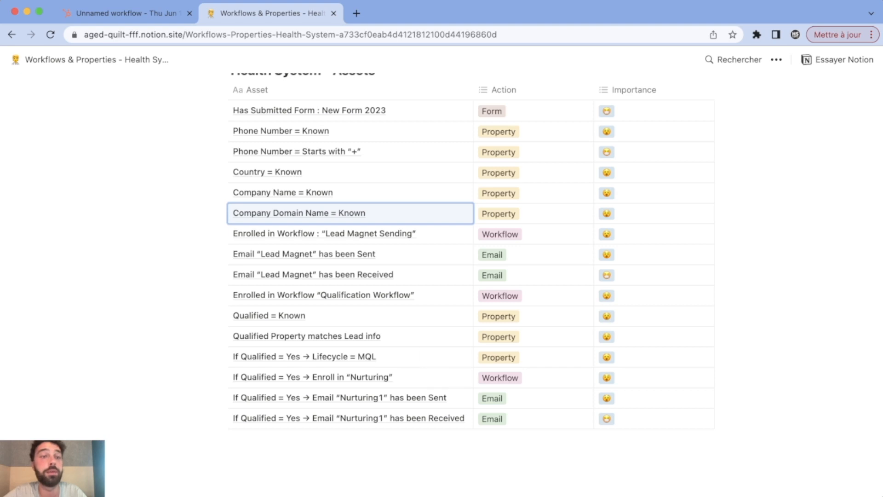
left_click(127, 13)
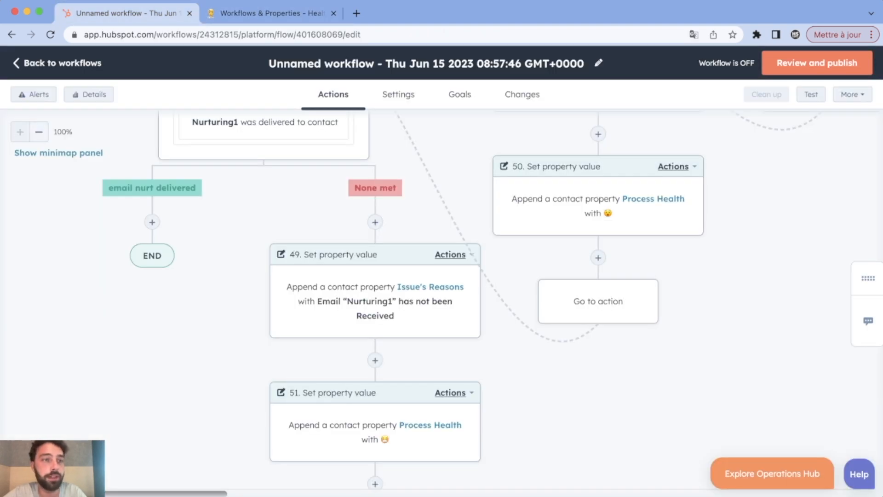
left_click(39, 132)
left_click(39, 132)
left_click(38, 132)
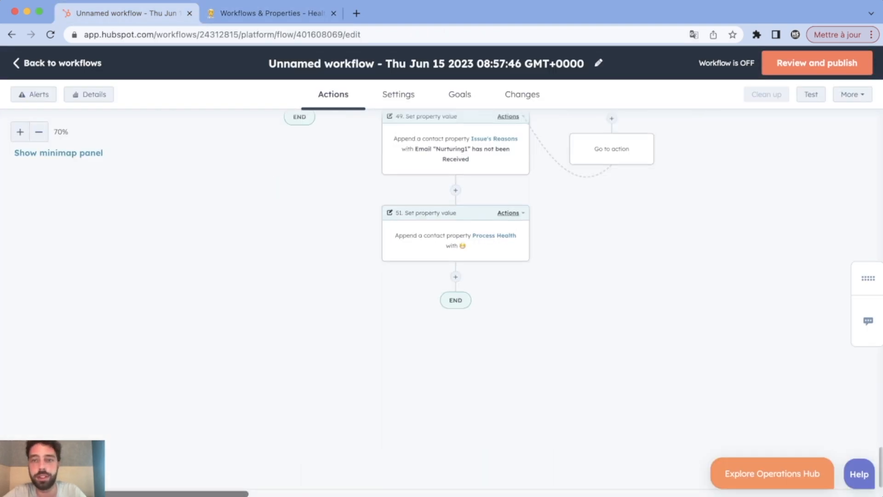
scroll(442, 300, "up", 15)
scroll(441, 299, "down", 10)
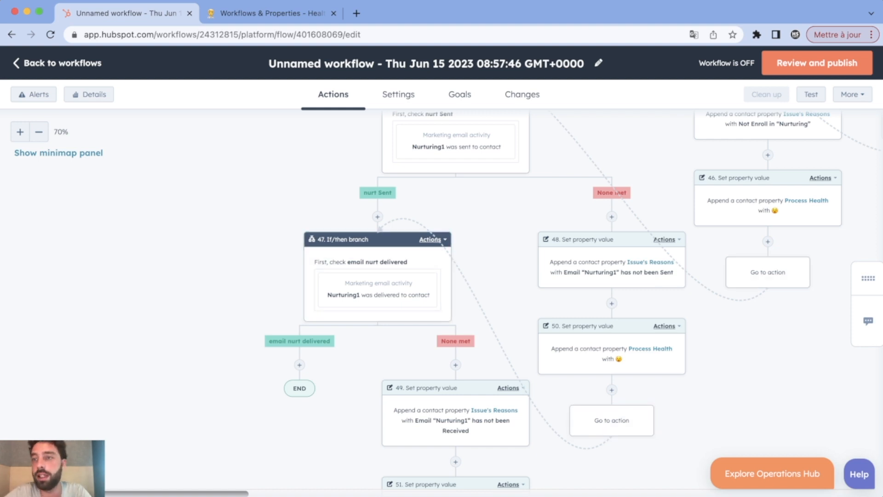
scroll(612, 267, "right", 10)
scroll(612, 267, "up", 5)
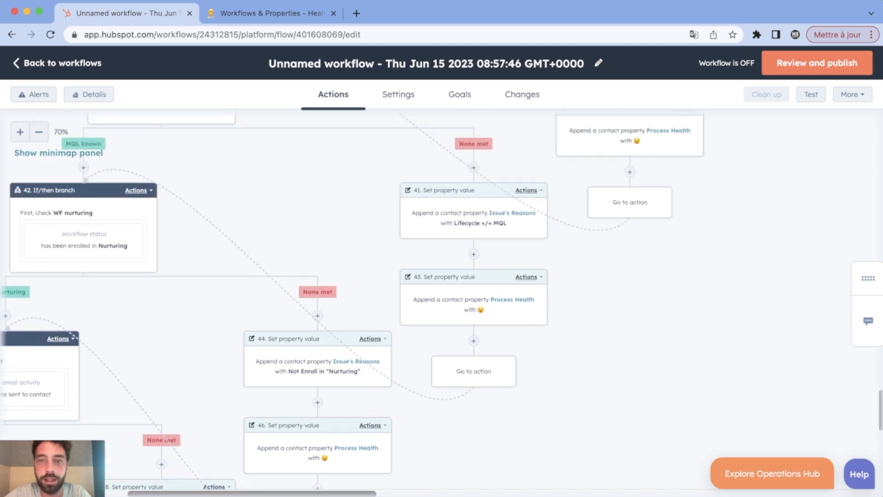
scroll(441, 304, "up", 6)
scroll(442, 304, "right", 5)
scroll(441, 299, "up", 5)
scroll(442, 299, "right", 4)
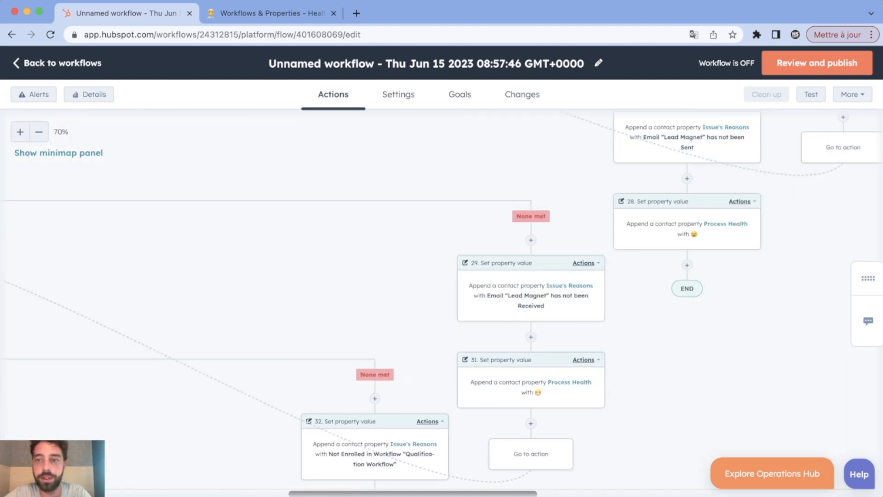
Make the path ending after step 28 jump back to If/then branch 26, email lm delivered.
left_click(687, 265)
scroll(745, 276, "down", 10)
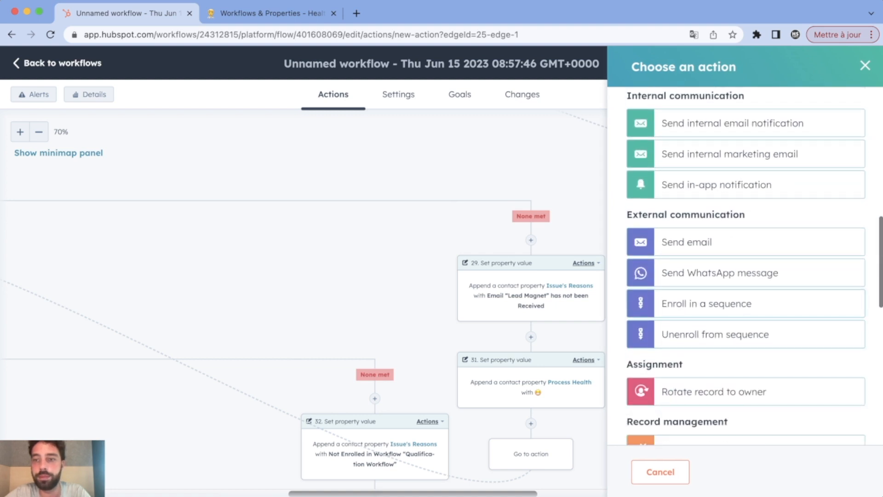
scroll(745, 340, "down", 5)
scroll(745, 341, "up", 8)
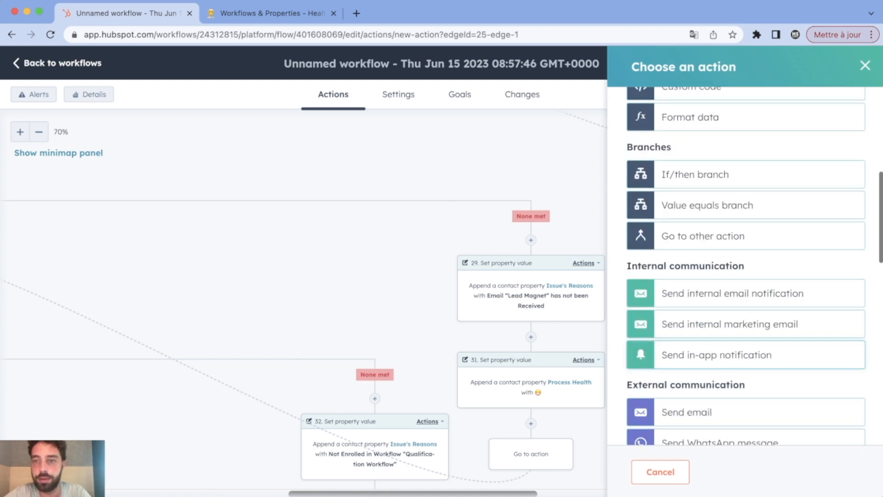
left_click(704, 236)
scroll(690, 244, "left", 9)
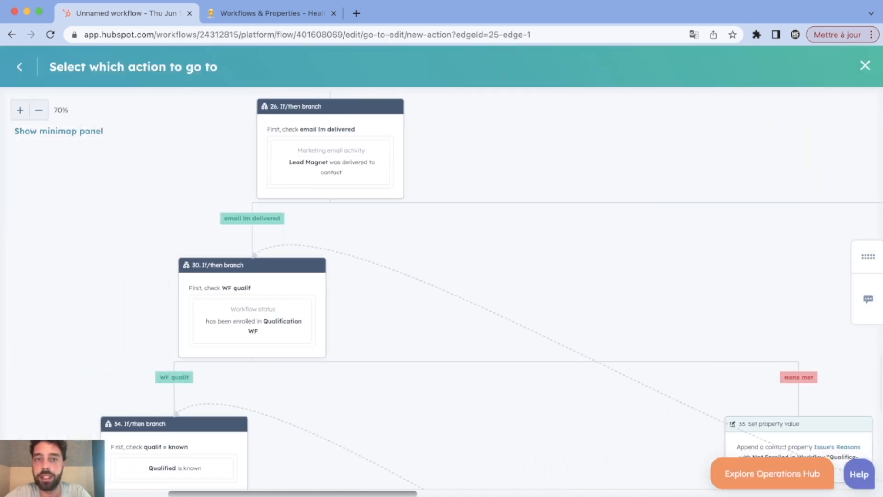
scroll(412, 226, "left", 2)
scroll(412, 226, "up", 2)
left_click(413, 226)
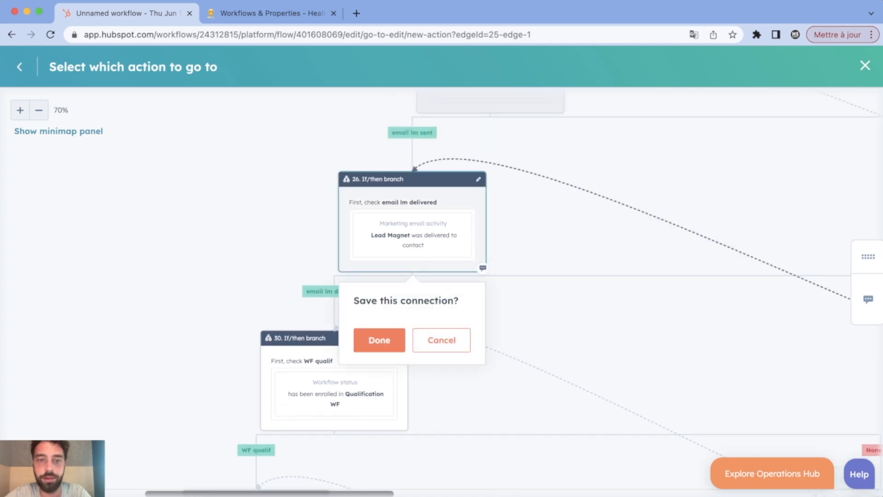
left_click(379, 340)
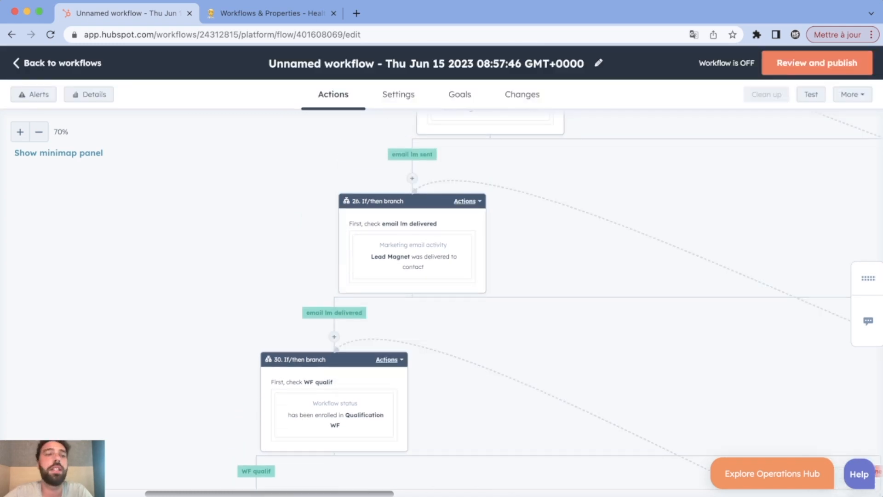
left_click(39, 132)
left_click(38, 132)
left_click(39, 132)
left_click(39, 132)
scroll(414, 294, "up", 8)
scroll(461, 299, "up", 10)
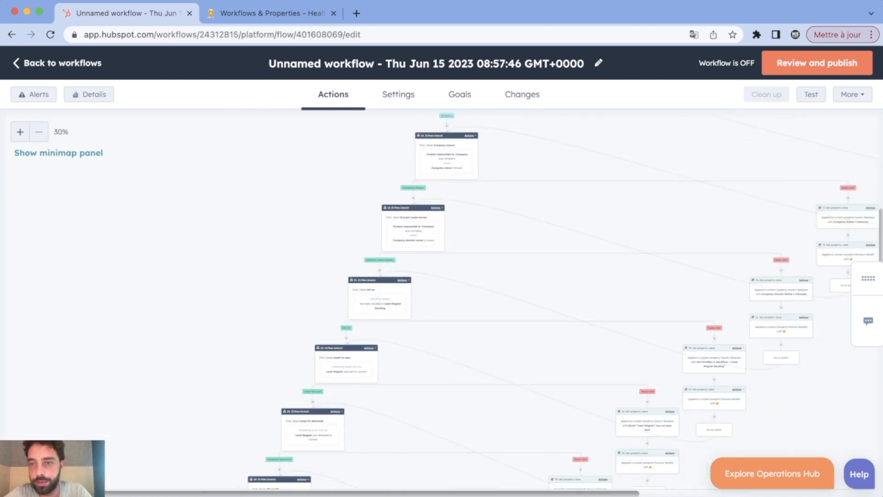
scroll(460, 299, "down", 5)
scroll(460, 299, "right", 5)
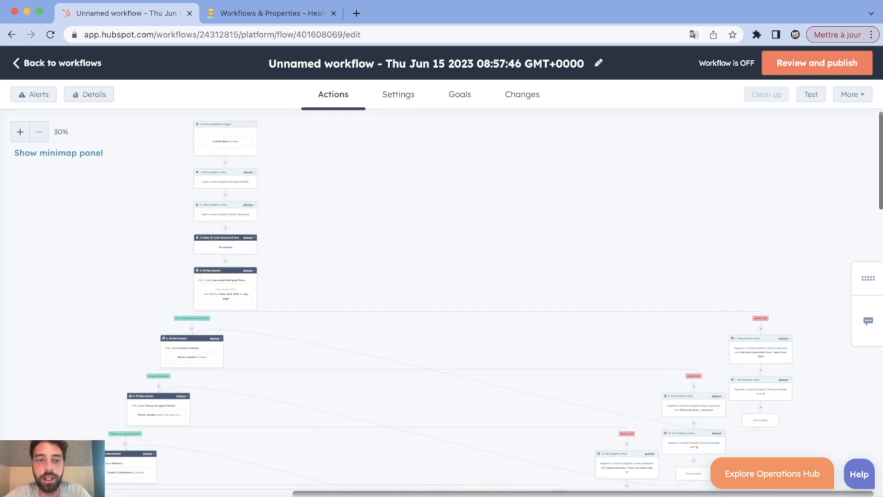
scroll(460, 299, "down", 10)
scroll(460, 299, "left", 10)
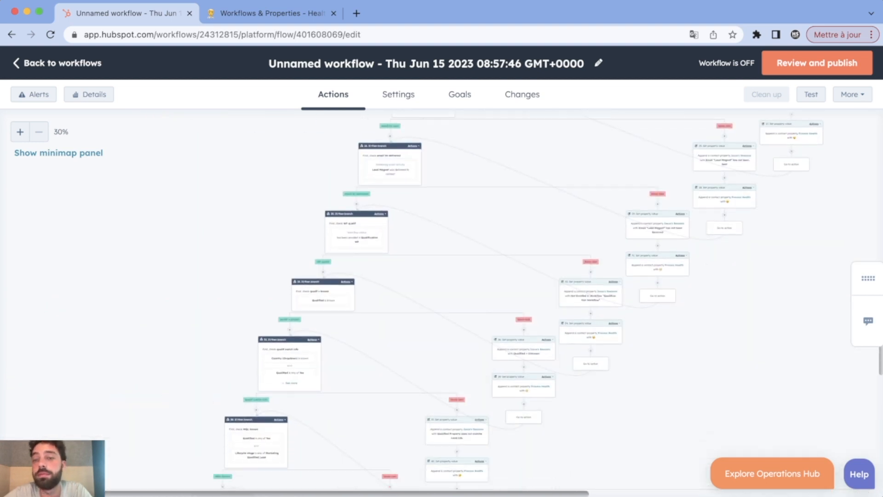
scroll(460, 299, "down", 10)
scroll(460, 299, "left", 3)
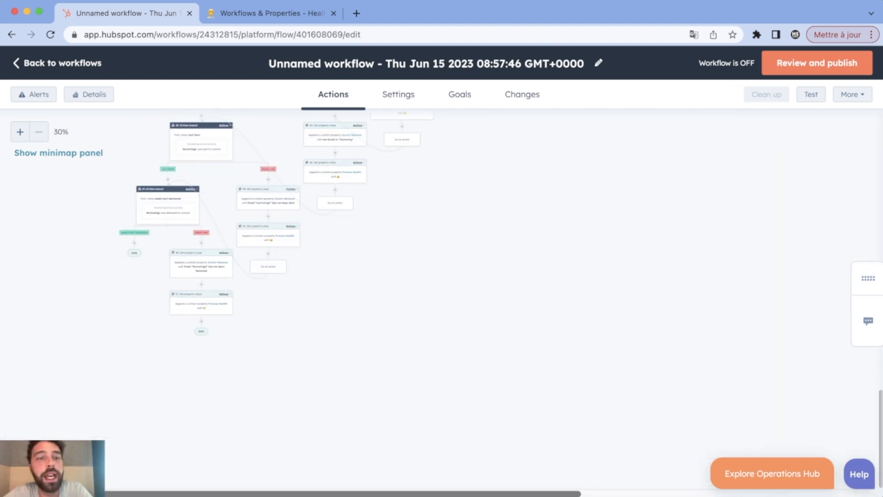
left_click(19, 131)
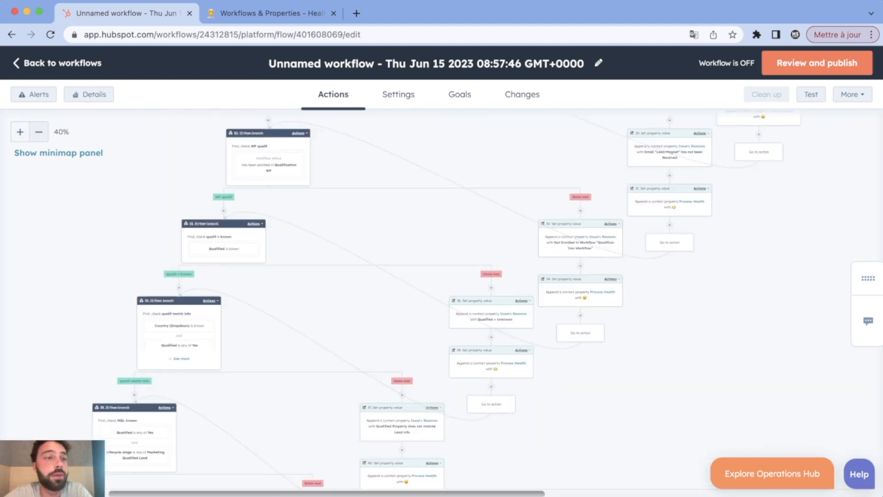
scroll(442, 299, "down", 2)
scroll(442, 299, "down", 6)
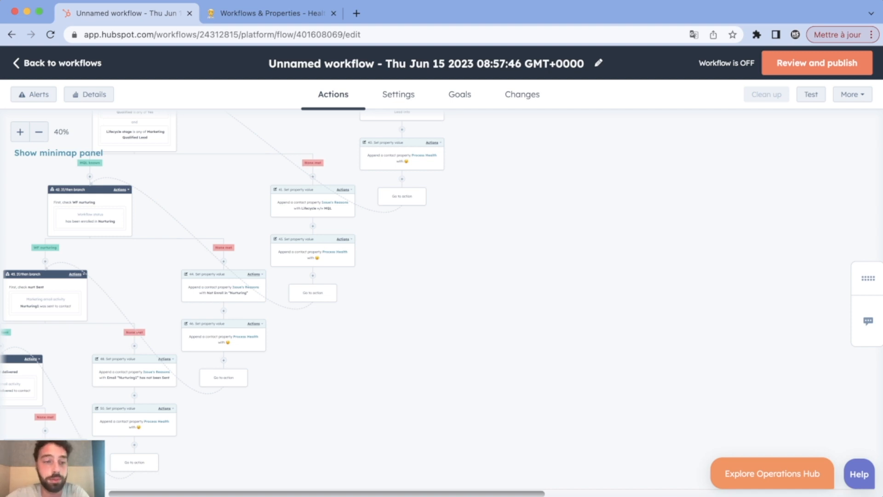
left_click(38, 132)
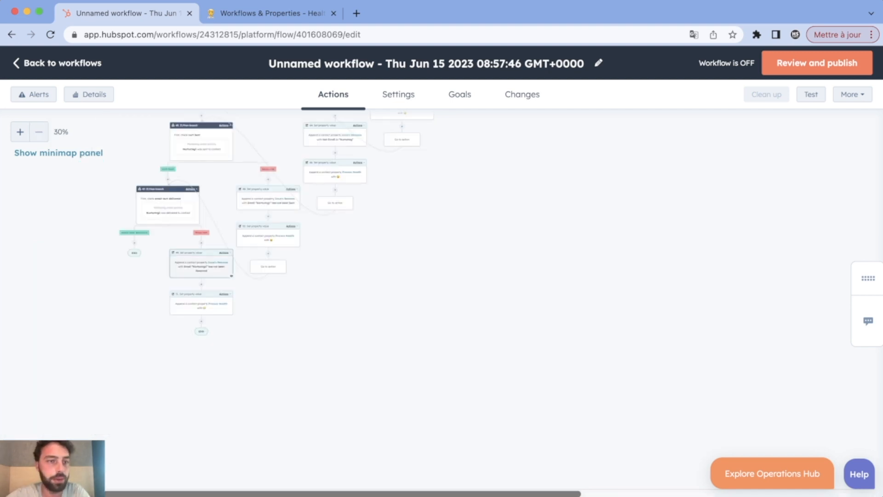
left_click(20, 132)
left_click(20, 132)
scroll(441, 294, "down", 2)
scroll(442, 299, "down", 15)
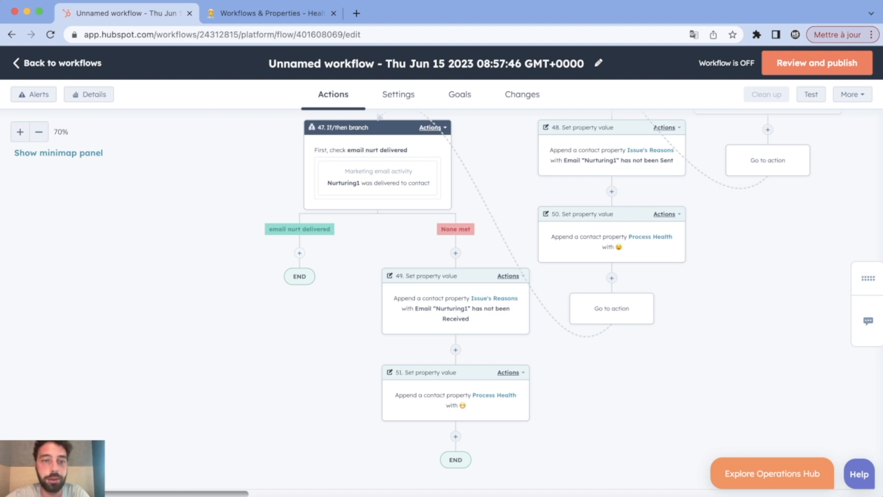
Add an If/then branch after email nurt delivered and name it 'healthy ?'.
left_click(299, 253)
scroll(745, 289, "down", 5)
left_click(709, 140)
left_click(690, 187)
type("healthy ?")
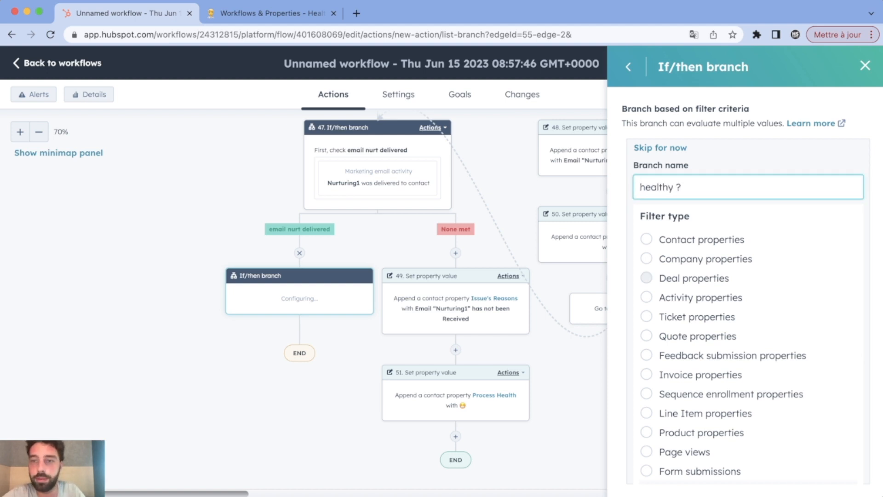
Set the branch condition to Process Health is unknown and save it.
left_click(646, 240)
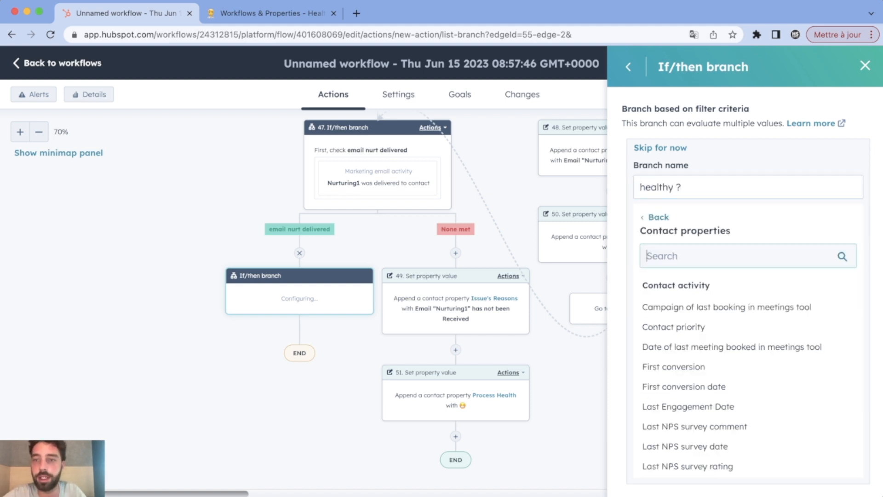
type("process")
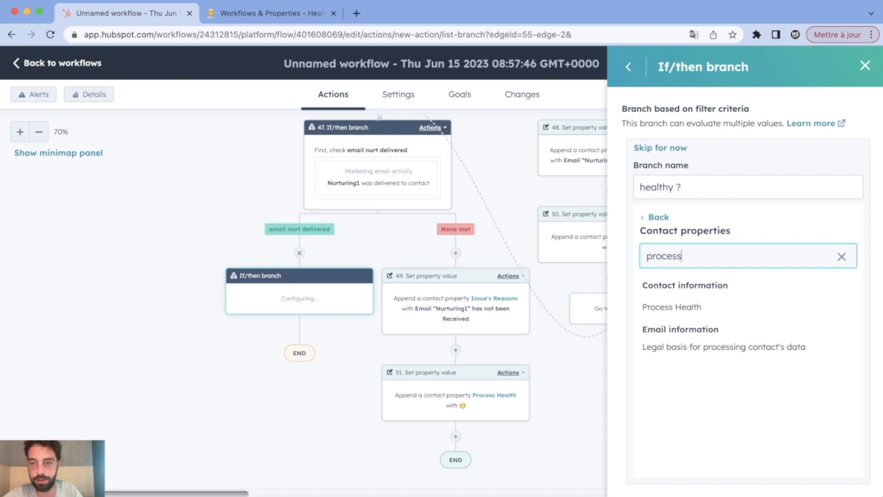
left_click(672, 306)
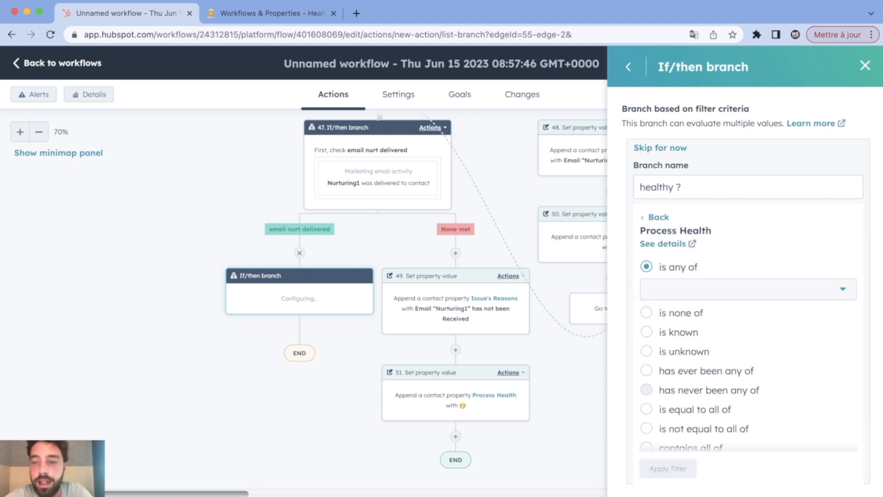
left_click(646, 351)
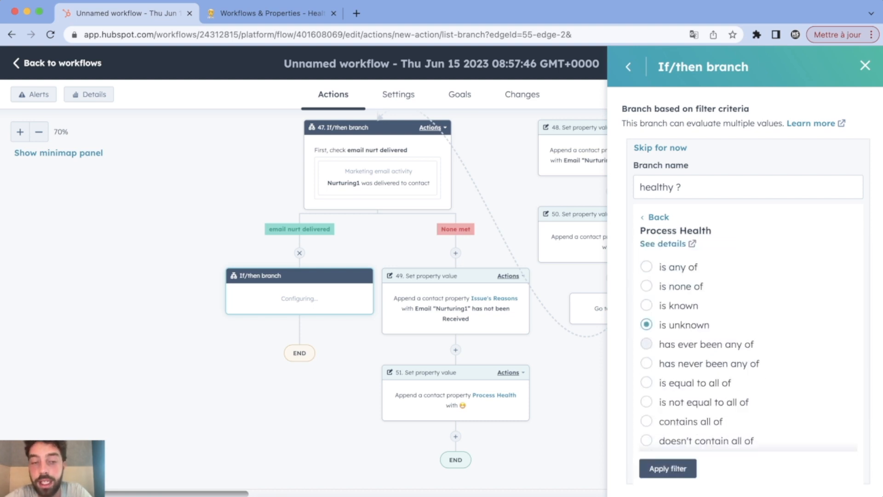
left_click(668, 469)
left_click(656, 471)
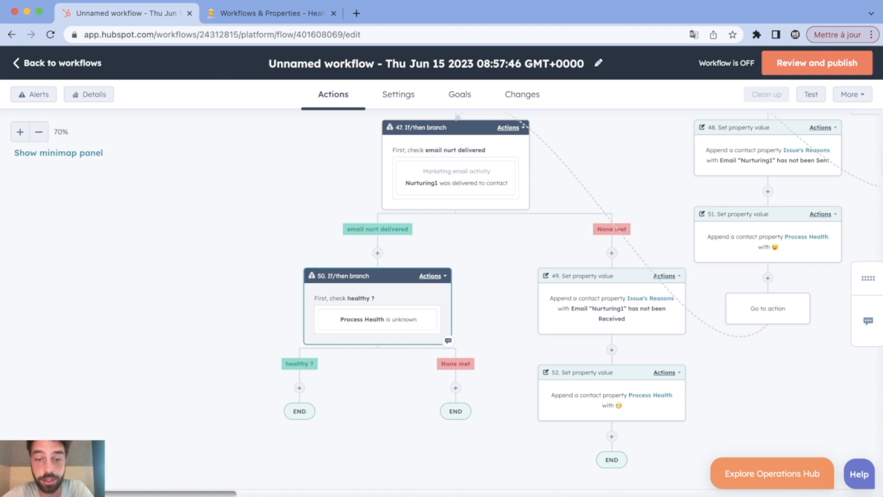
Add a Set property value action under healthy ? appending the first emoji to Process Health.
scroll(561, 267, "down", 2)
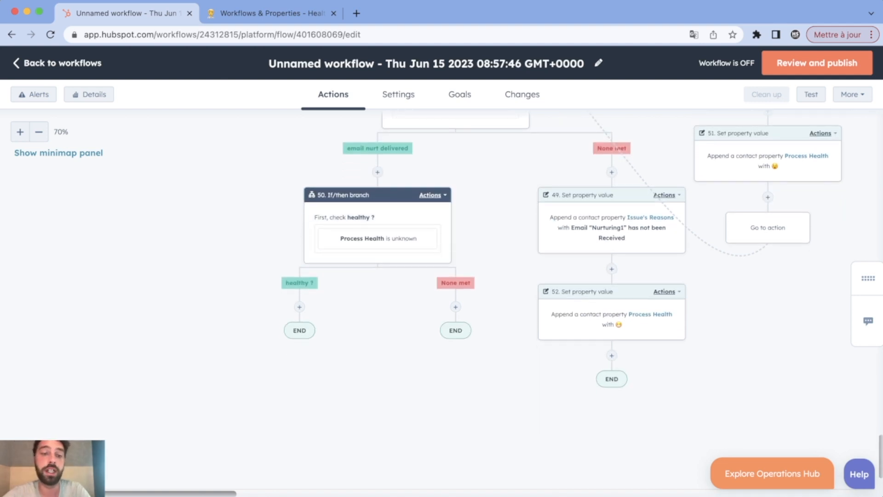
left_click(299, 307)
scroll(746, 276, "down", 5)
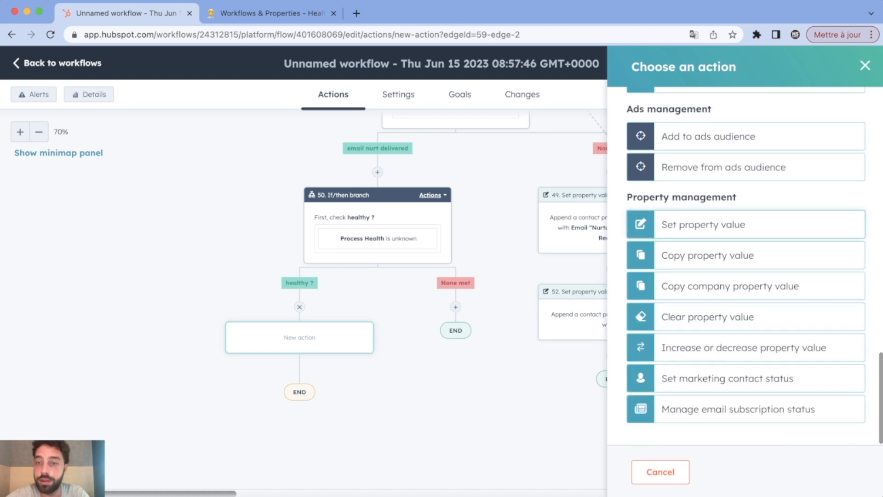
left_click(717, 223)
left_click(746, 188)
type("p")
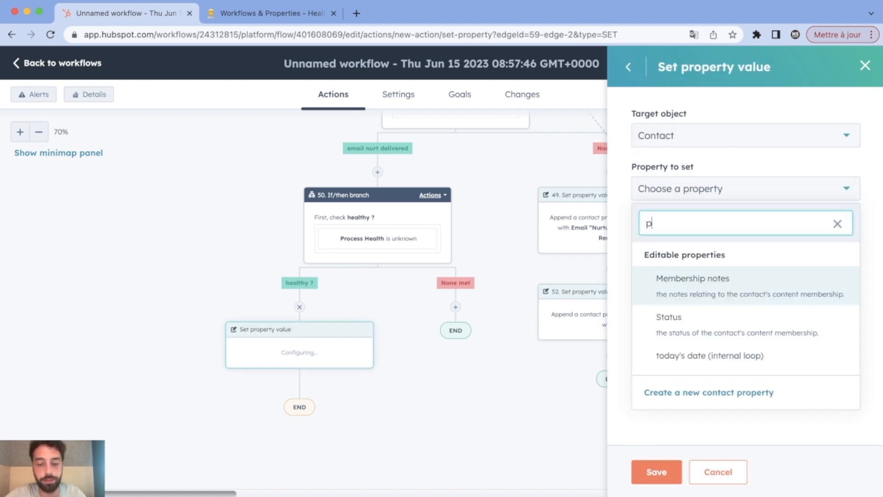
type("roc")
key("Return")
left_click(639, 264)
left_click(737, 242)
left_click(649, 274)
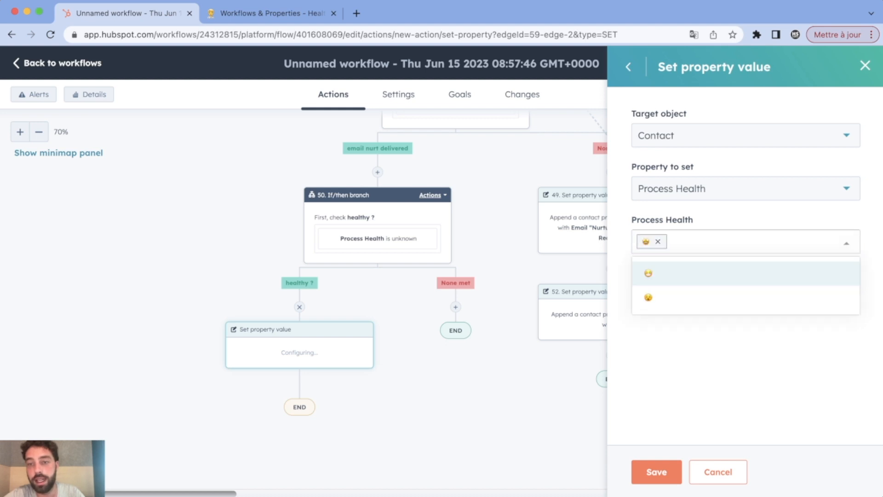
left_click(658, 368)
left_click(657, 472)
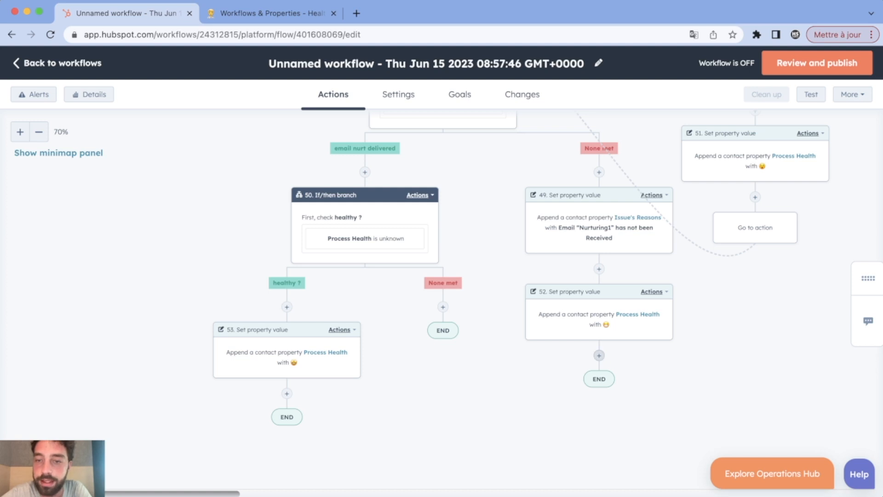
Add a Go to other action after action 52 that loops to the healthy ? branch 50, then open Review and publish.
left_click(600, 355)
scroll(746, 322, "down", 5)
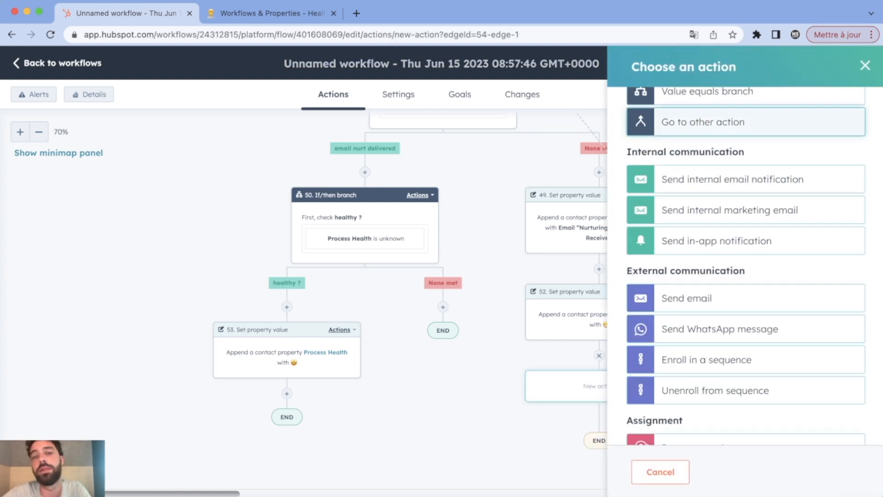
left_click(704, 122)
scroll(520, 221, "down", 10)
scroll(484, 221, "up", 3)
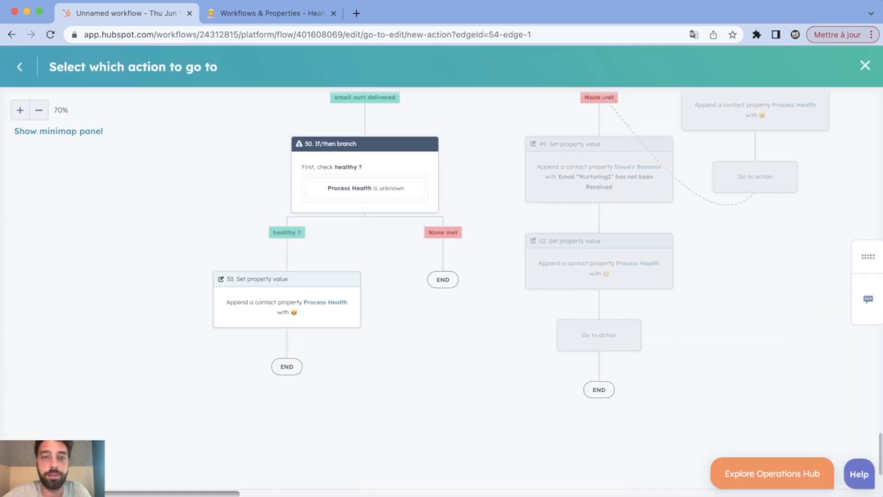
left_click(368, 177)
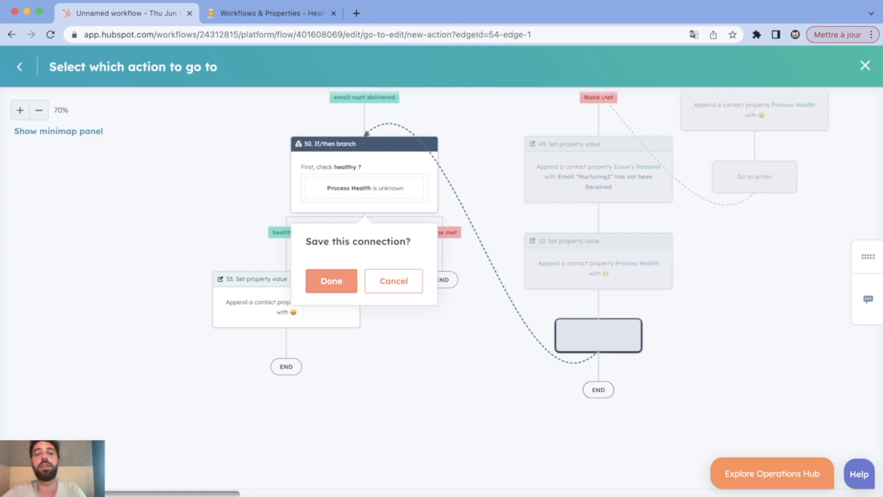
left_click(332, 281)
left_click(817, 63)
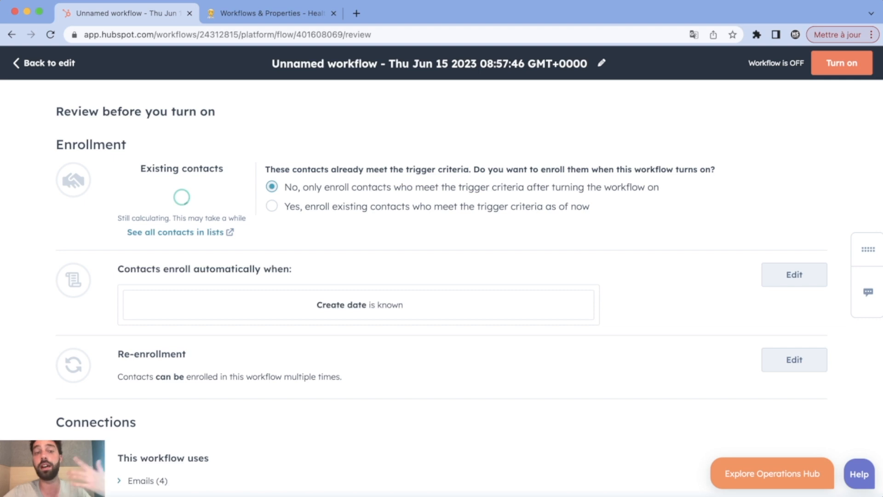
Turn the workflow on, enrolling only contacts who meet the trigger after activation, not the existing ones.
left_click(272, 206)
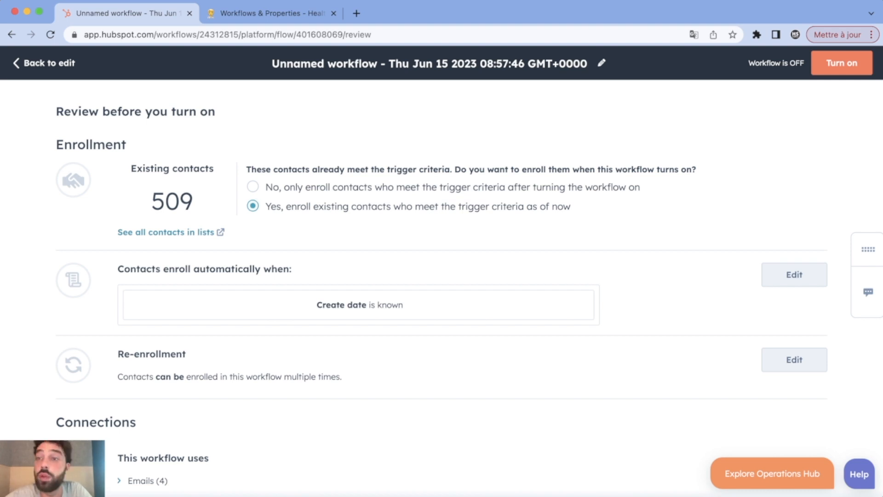
left_click(253, 187)
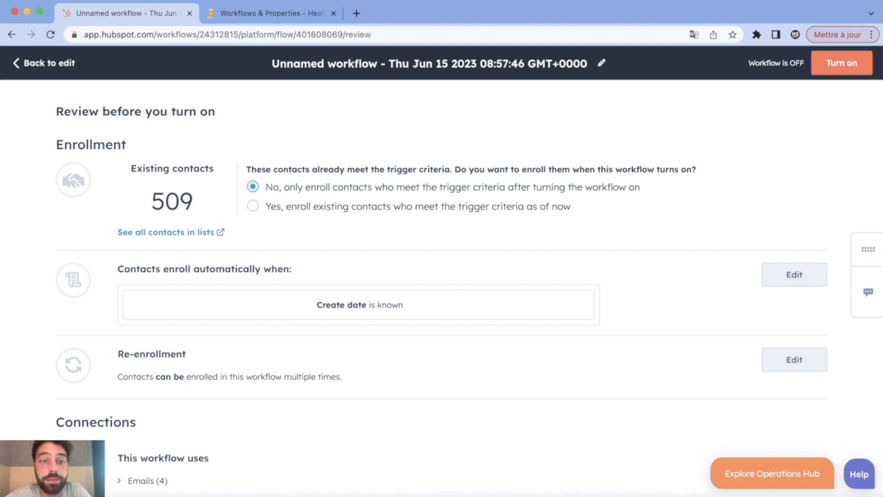
left_click(859, 63)
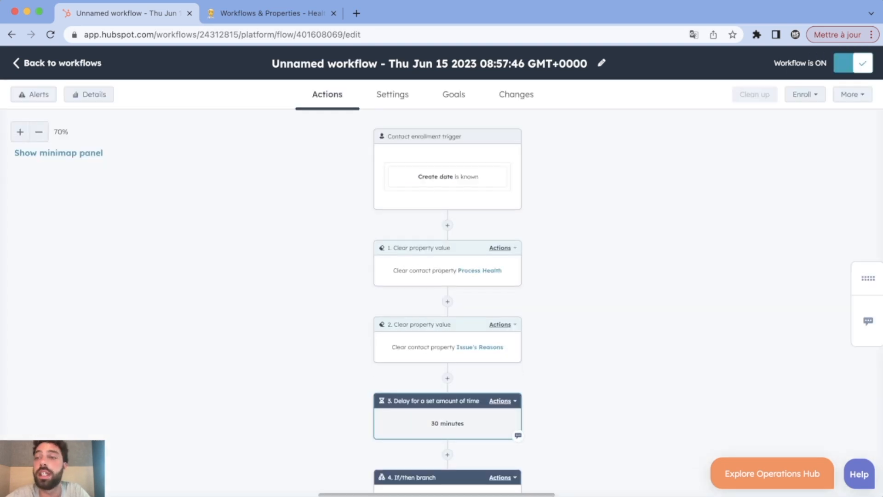
scroll(448, 304, "down", 11)
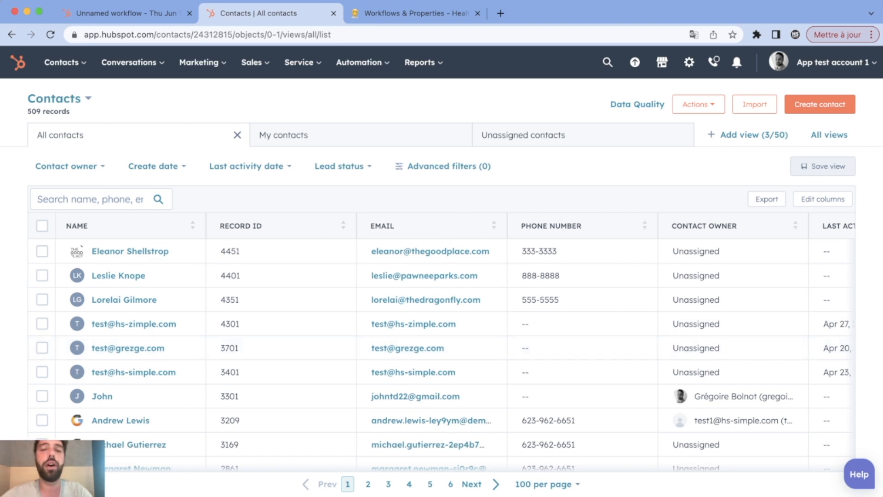
Filter the contacts table to contacts whose Process Health is known.
left_click(449, 166)
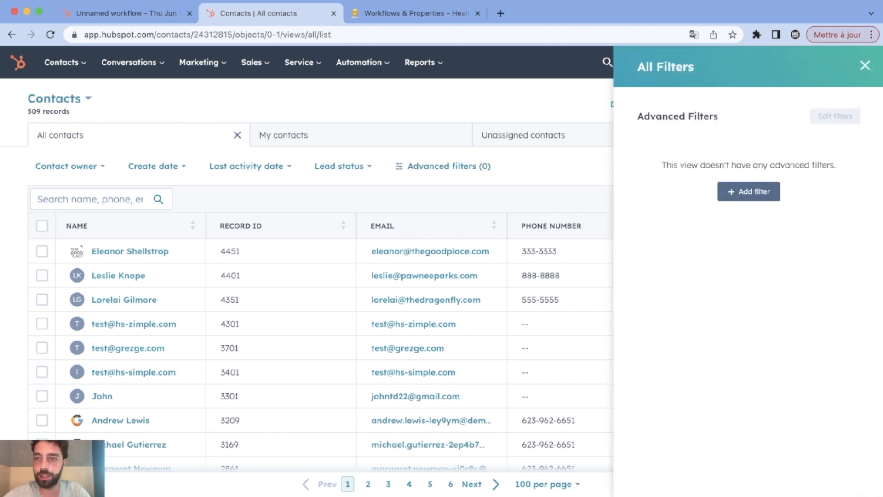
left_click(749, 192)
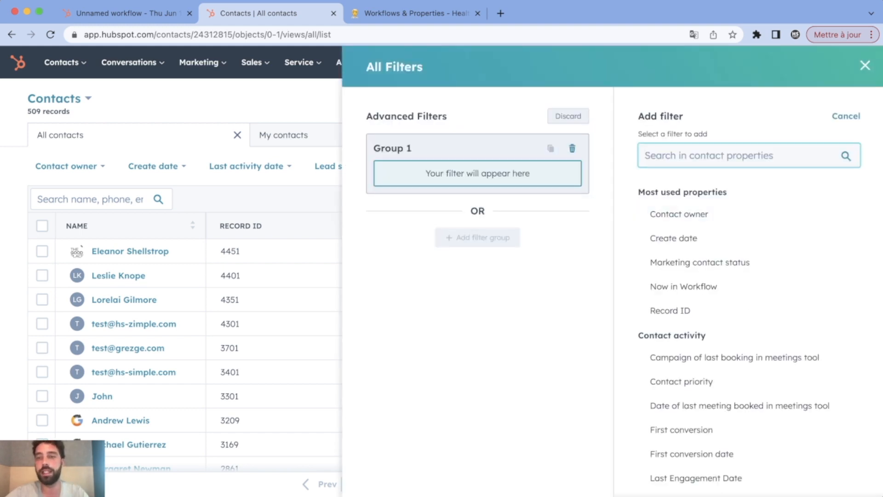
type("process")
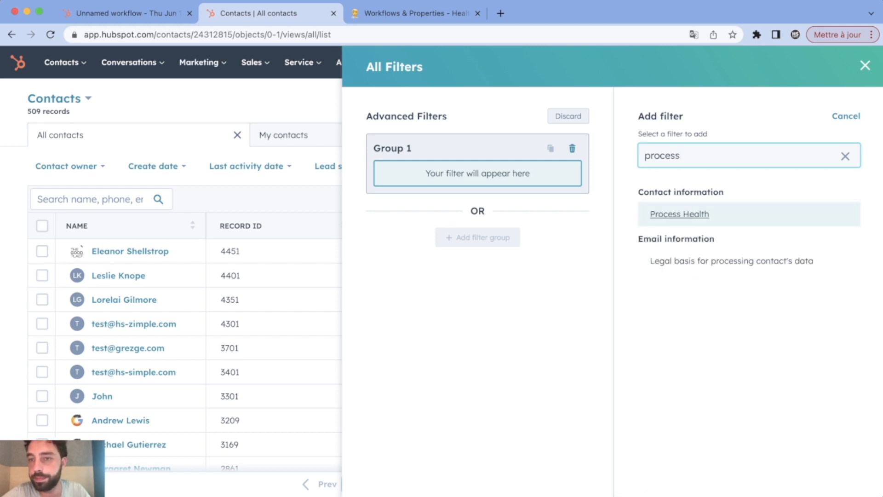
left_click(680, 214)
left_click(745, 168)
left_click(681, 246)
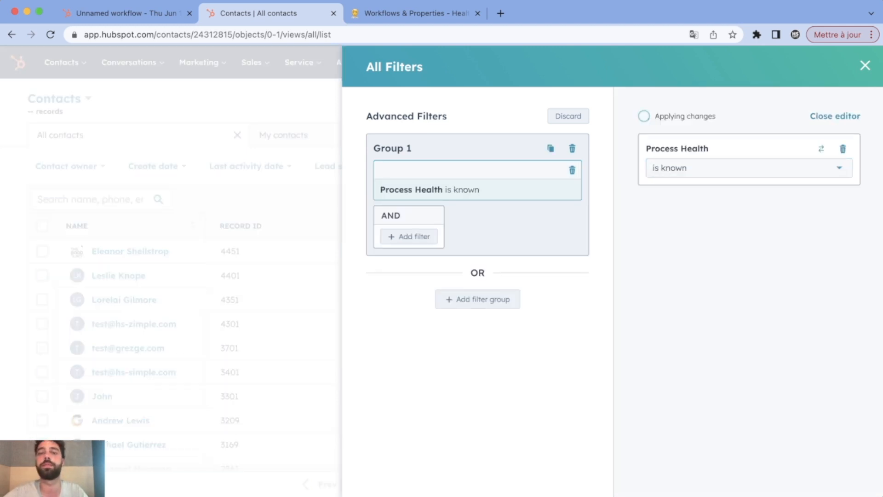
left_click(865, 65)
Inspect the Process Health emojis and sort by Issue's Reasons, then by Process Health descending.
scroll(442, 345, "right", 10)
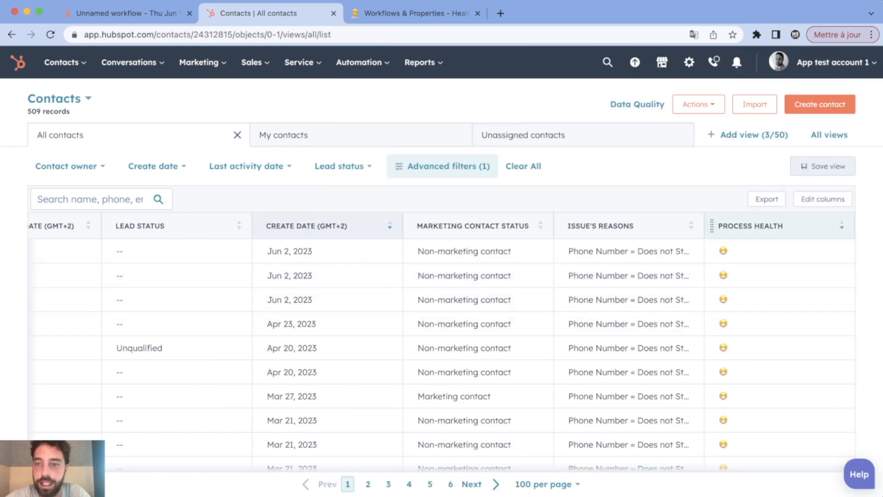
scroll(552, 315, "down", 5)
scroll(803, 312, "up", 10)
scroll(803, 311, "down", 14)
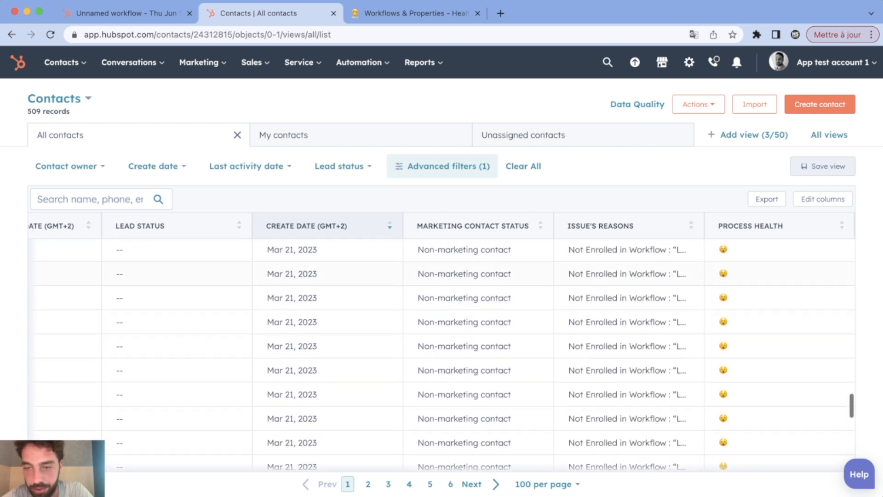
scroll(445, 358, "up", 7)
mouse_move(757, 370)
left_mouse_down()
mouse_move(672, 382)
mouse_move(667, 374)
left_mouse_up()
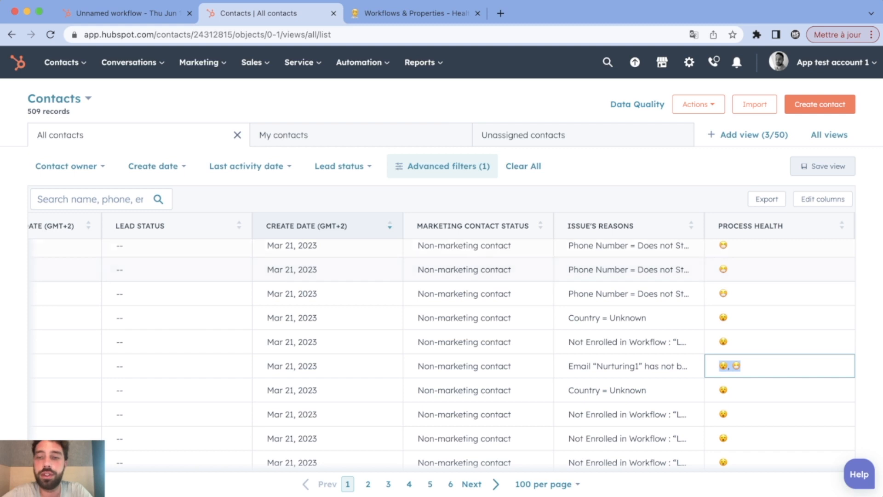
left_click(690, 226)
scroll(629, 276, "down", 12)
scroll(629, 276, "up", 12)
left_click(751, 226)
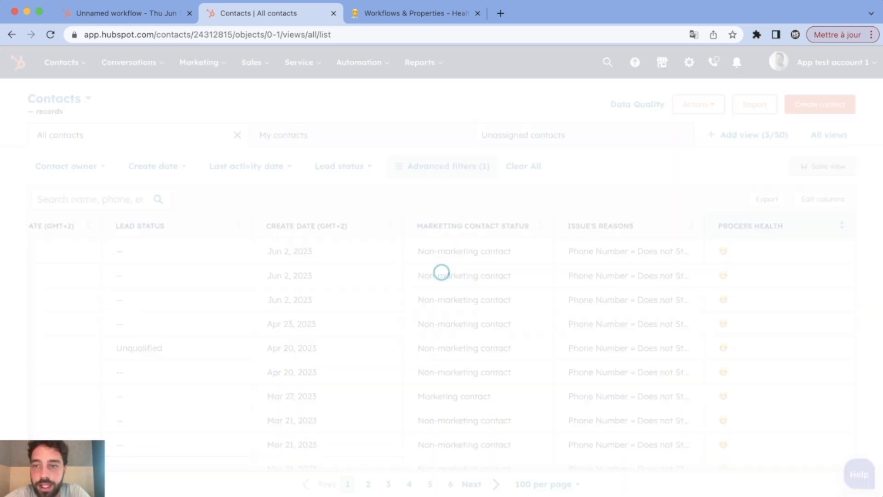
left_click(751, 226)
Scroll through the sorted contacts, then go to the Contacts Lists page.
scroll(629, 257, "down", 5)
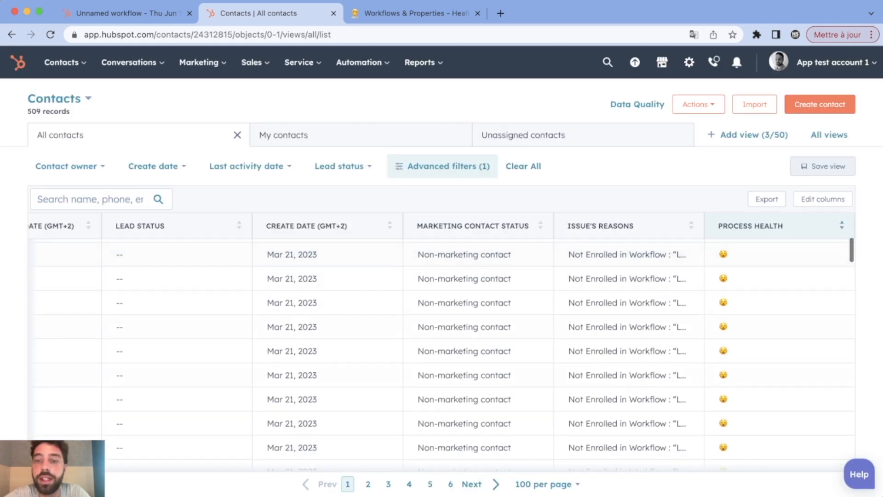
scroll(629, 401, "down", 15)
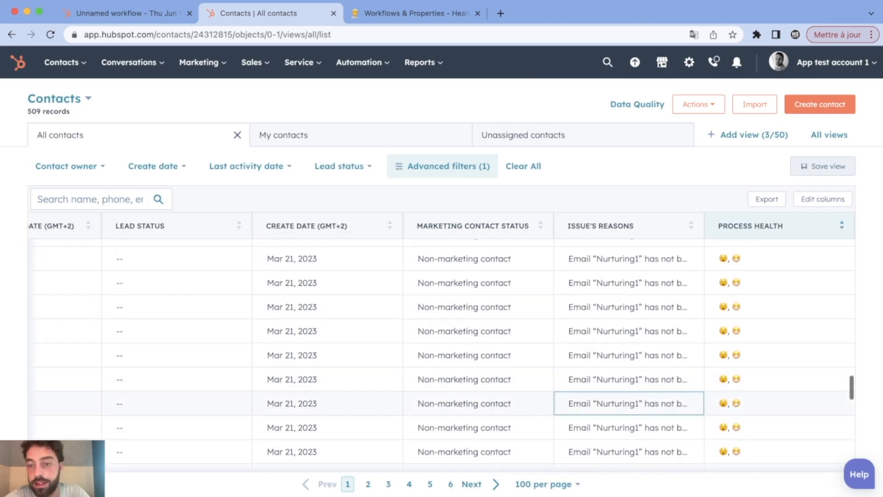
scroll(629, 400, "up", 15)
scroll(628, 396, "down", 1)
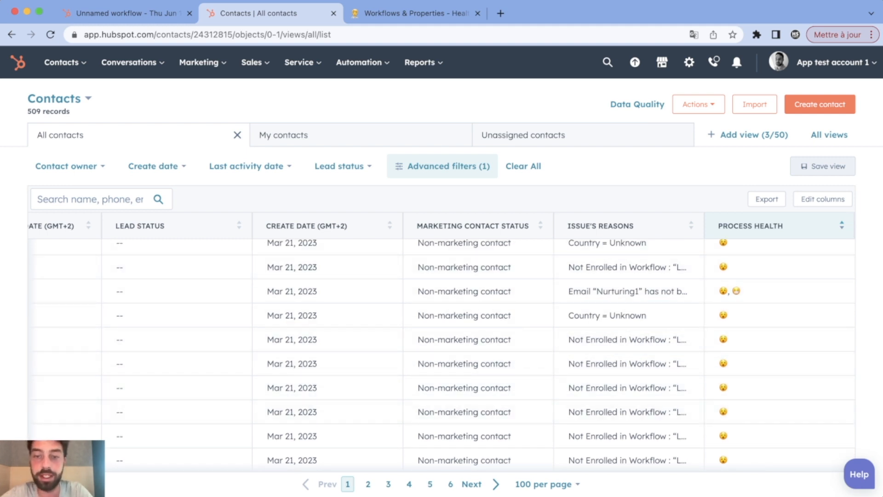
scroll(629, 283, "down", 5)
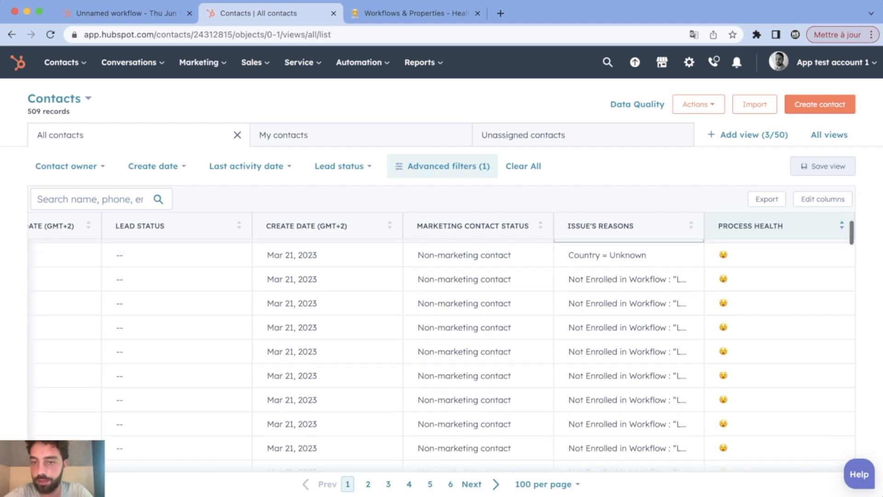
scroll(629, 283, "up", 6)
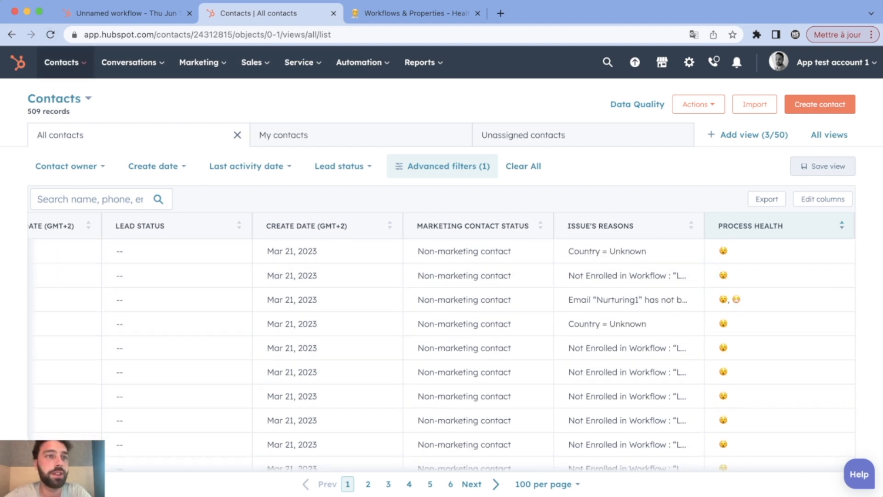
mouse_move(65, 62)
left_click(53, 240)
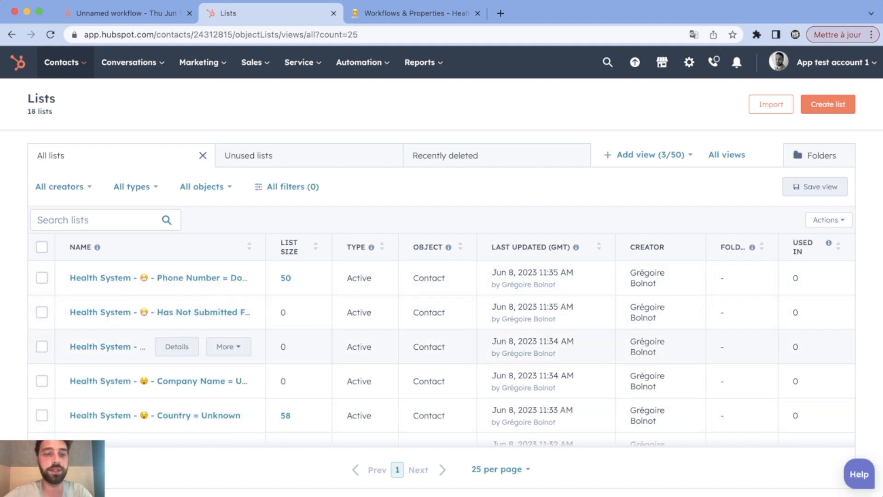
Open the 50-contact Health System Phone Number list and look at its title emoji.
scroll(322, 361, "down", 2)
scroll(207, 361, "up", 2)
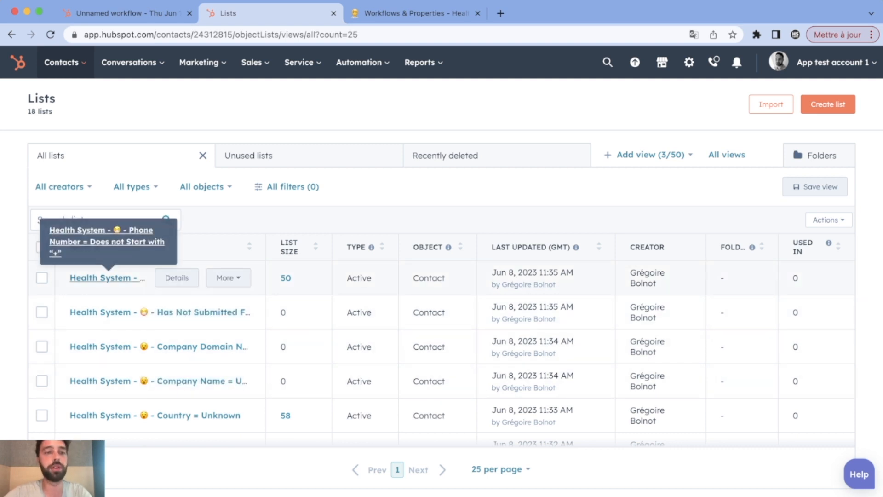
left_click(107, 278)
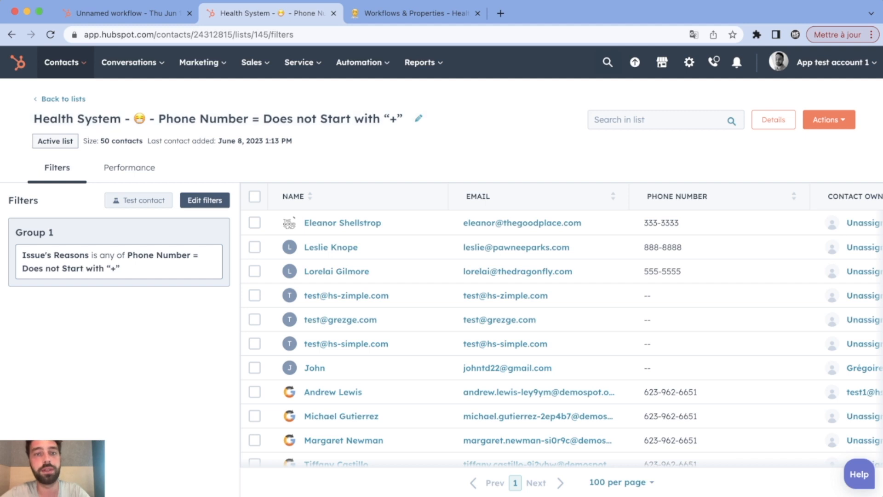
double_click(140, 119)
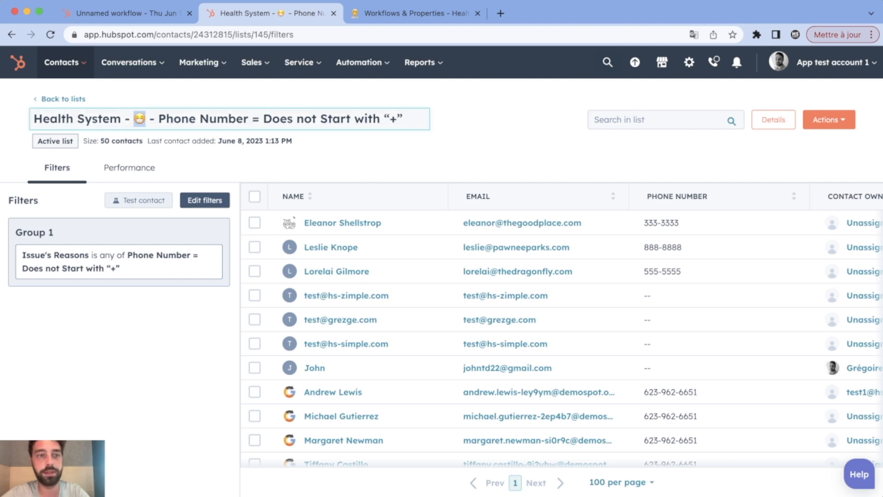
scroll(552, 272, "right", 3)
scroll(552, 271, "left", 3)
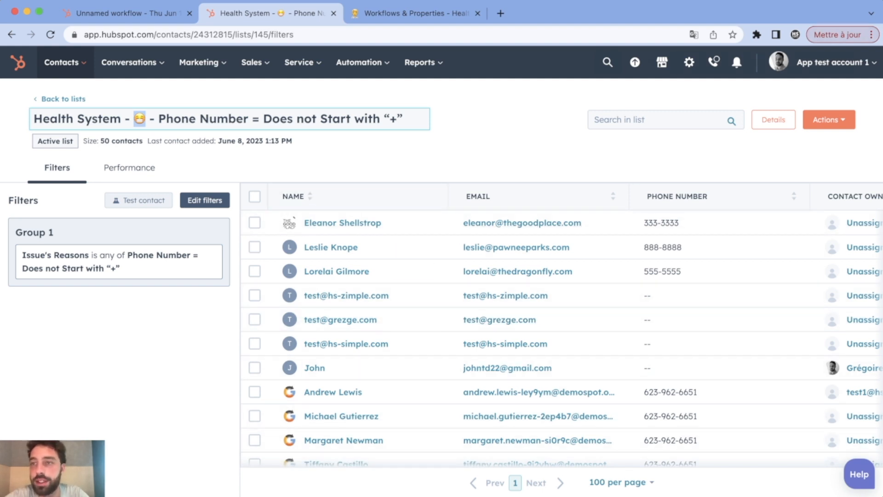
Check the list's Actions menu without running anything, then return to the Unnamed workflow tab.
left_click(829, 120)
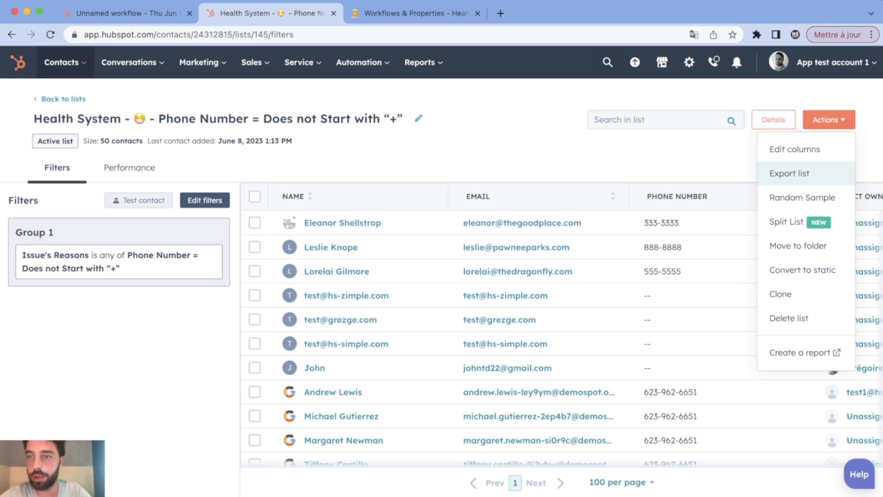
left_click(443, 161)
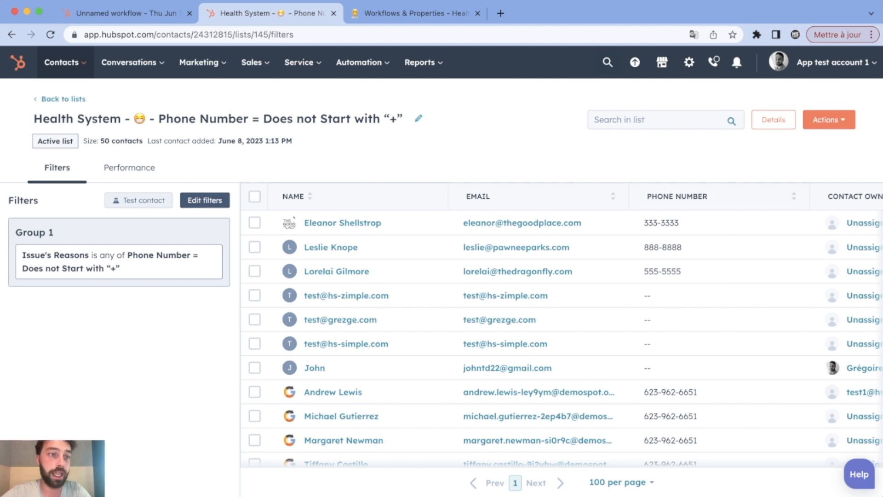
triple_click(151, 119)
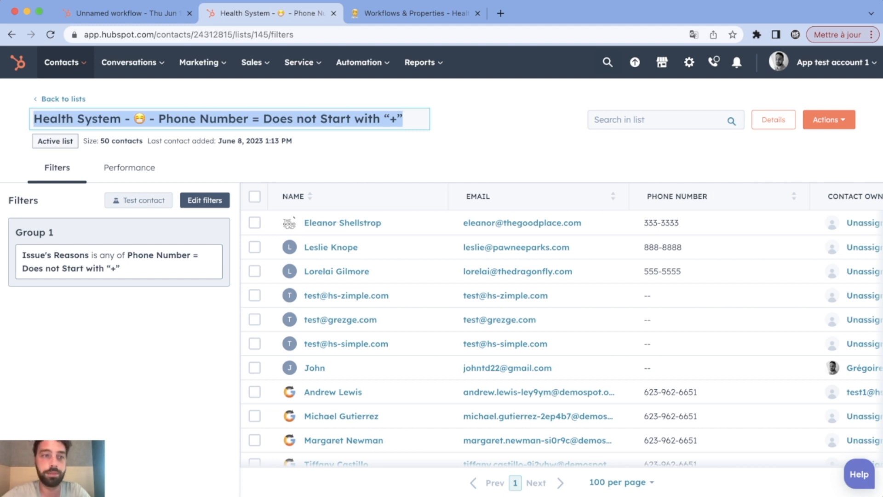
left_click(120, 14)
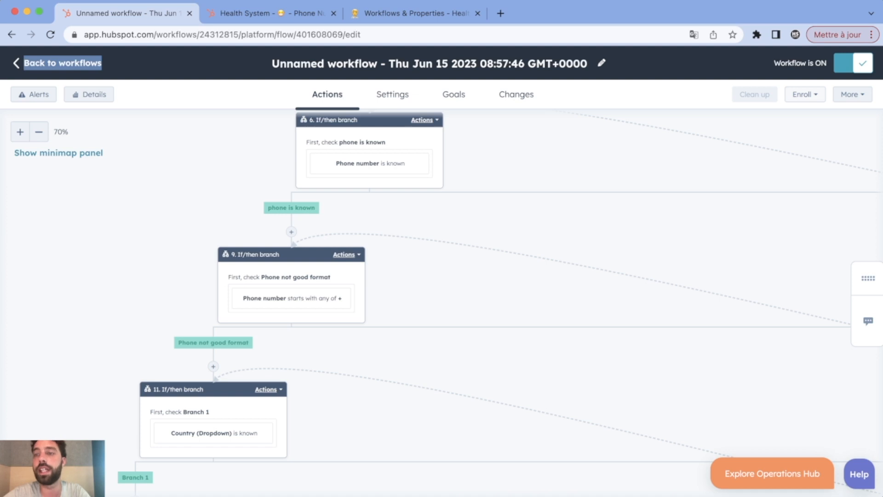
Manually enroll contacts from the Phone Number = Does not Start with "+" list into the workflow.
left_click(805, 94)
left_click(765, 122)
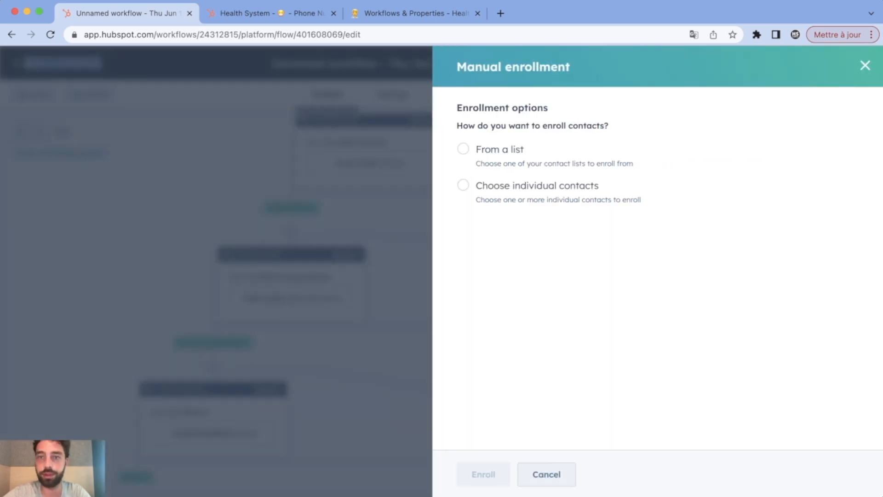
left_click(500, 149)
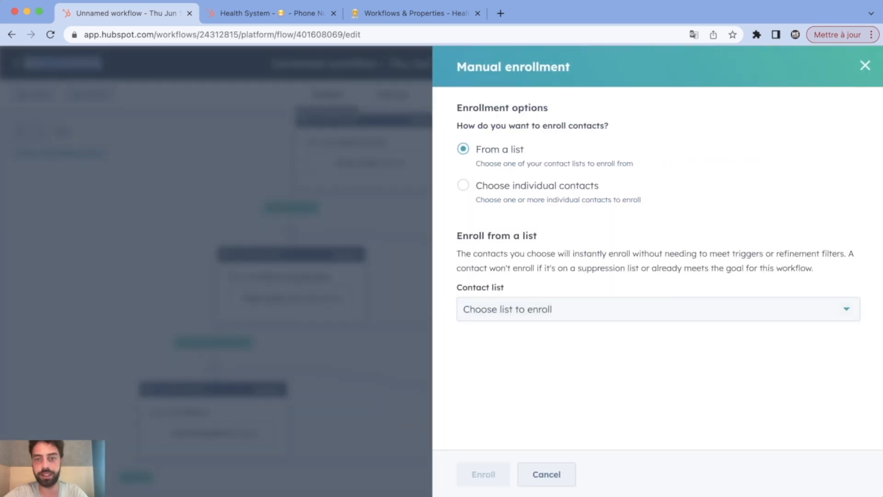
left_click(598, 309)
type("phl")
key("BackSpace")
key("Down")
key("Return")
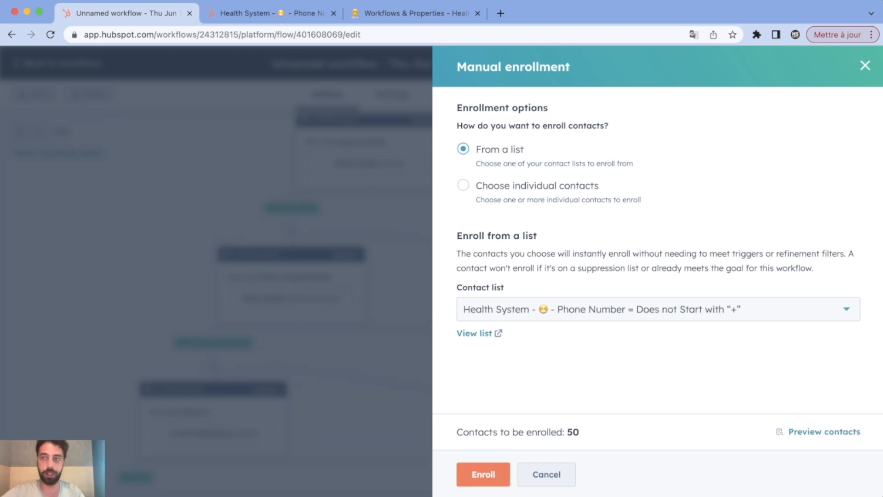
left_click(865, 65)
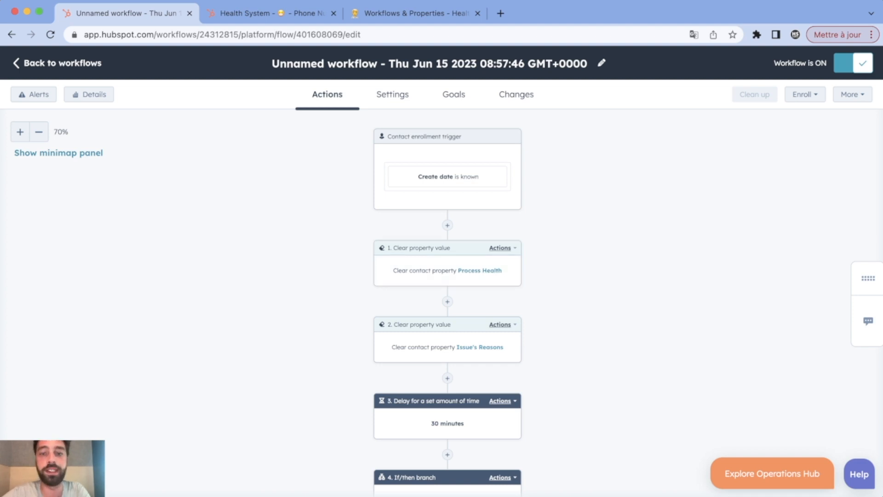
scroll(447, 414, "down", 10)
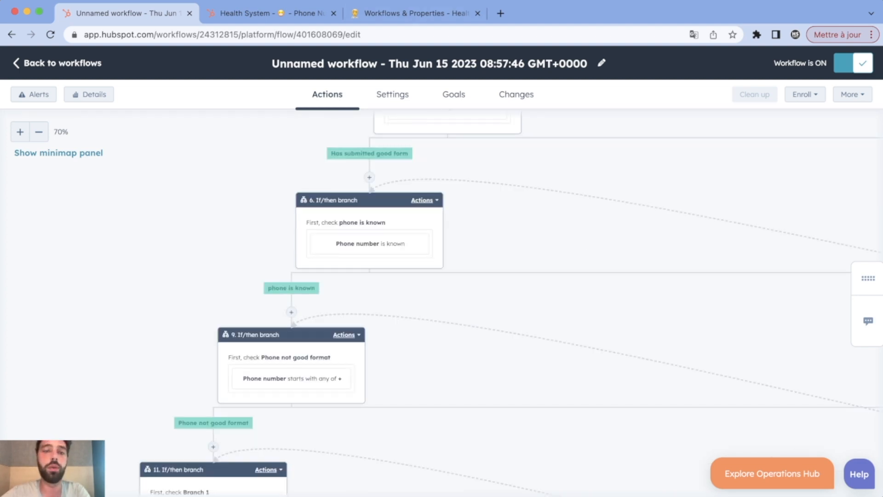
scroll(442, 304, "down", 15)
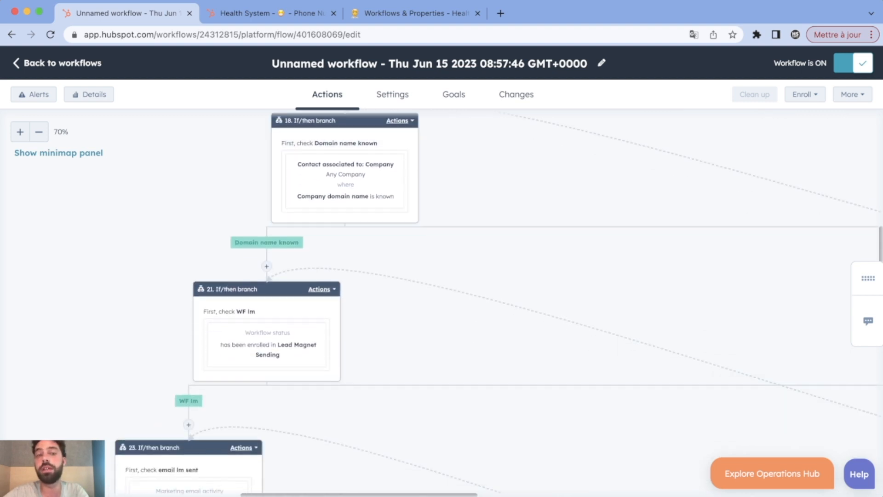
scroll(441, 303, "down", 10)
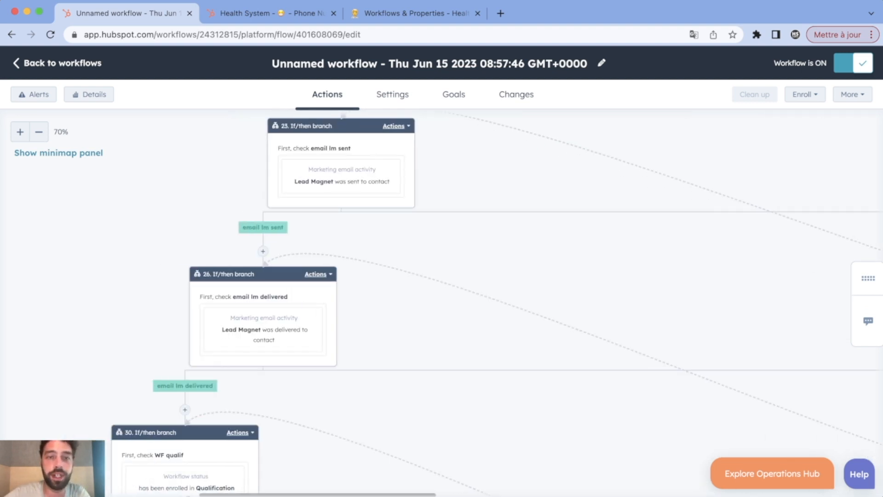
scroll(441, 304, "down", 6)
scroll(442, 304, "down", 4)
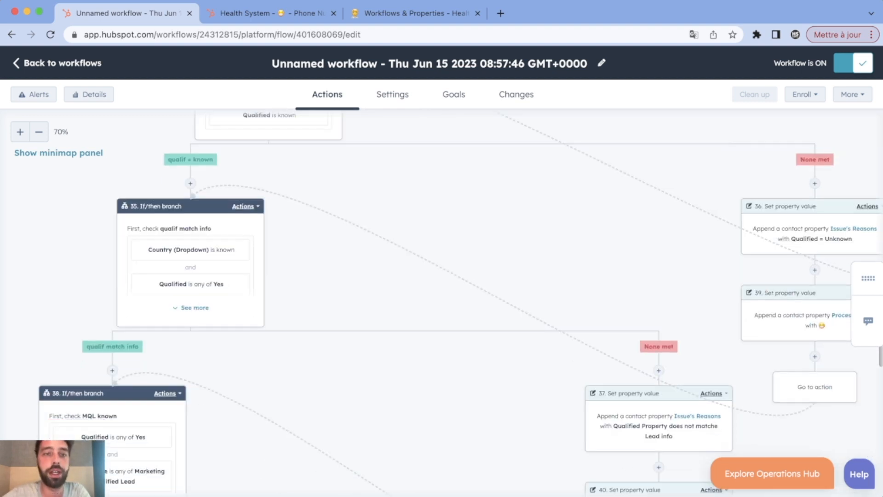
scroll(441, 304, "up", 4)
scroll(442, 303, "down", 2)
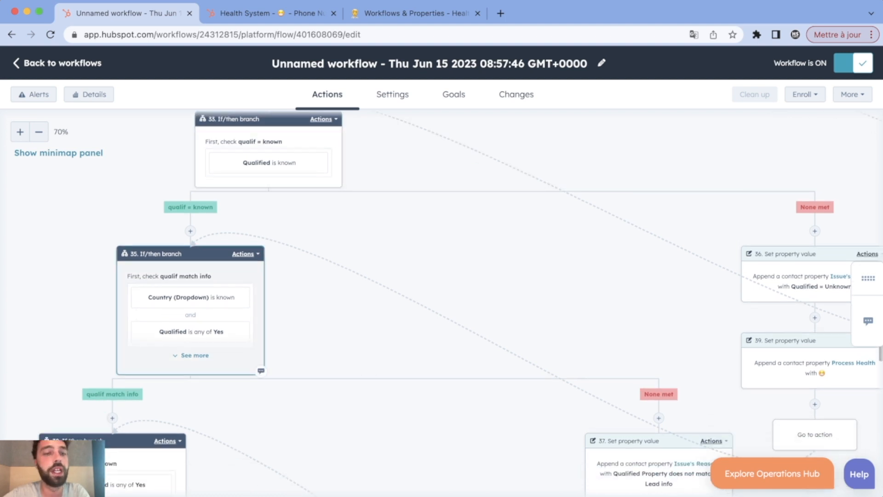
scroll(442, 304, "down", 10)
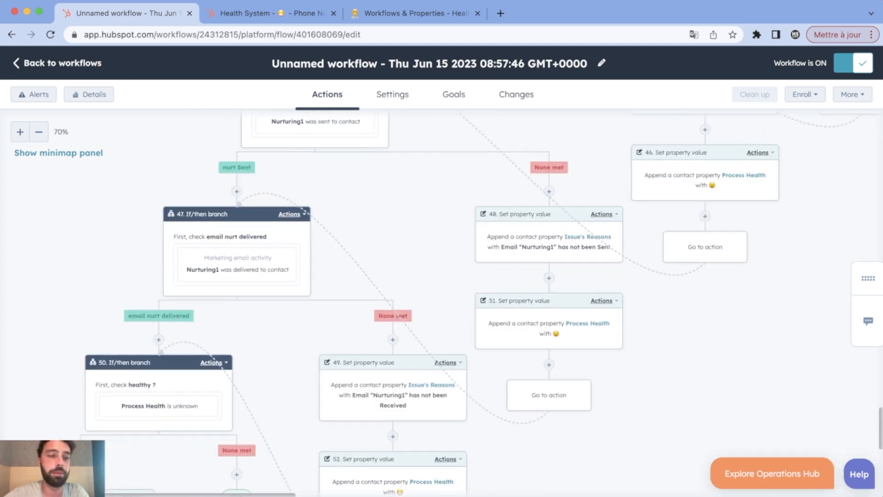
scroll(441, 304, "down", 8)
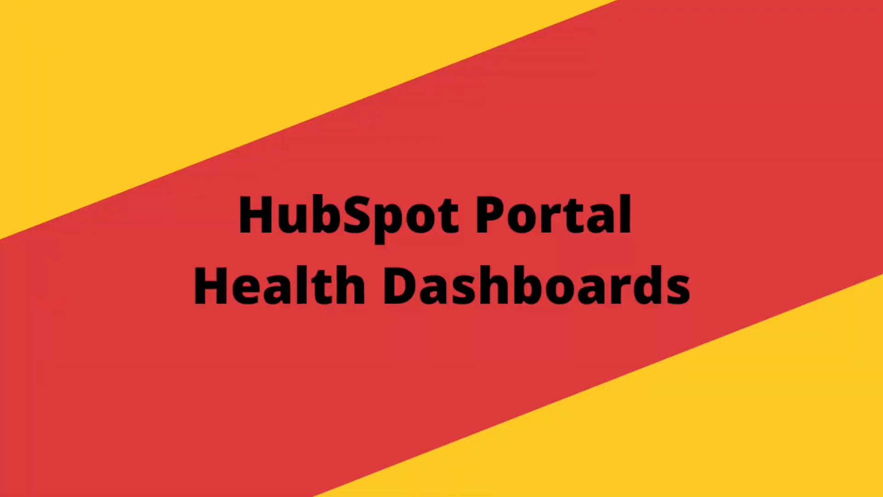